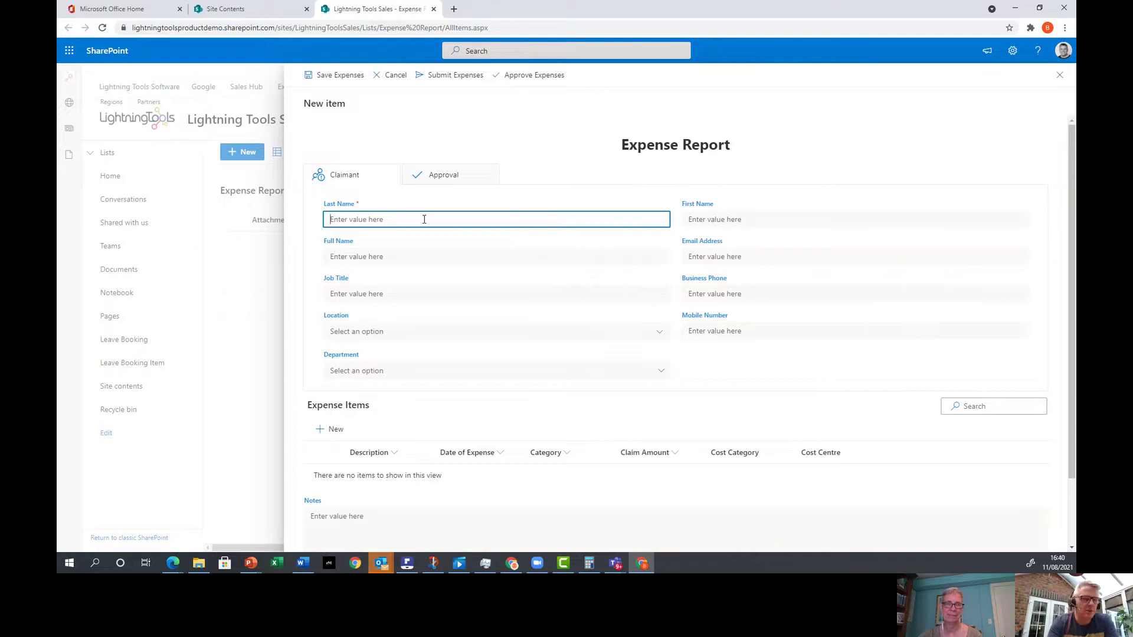
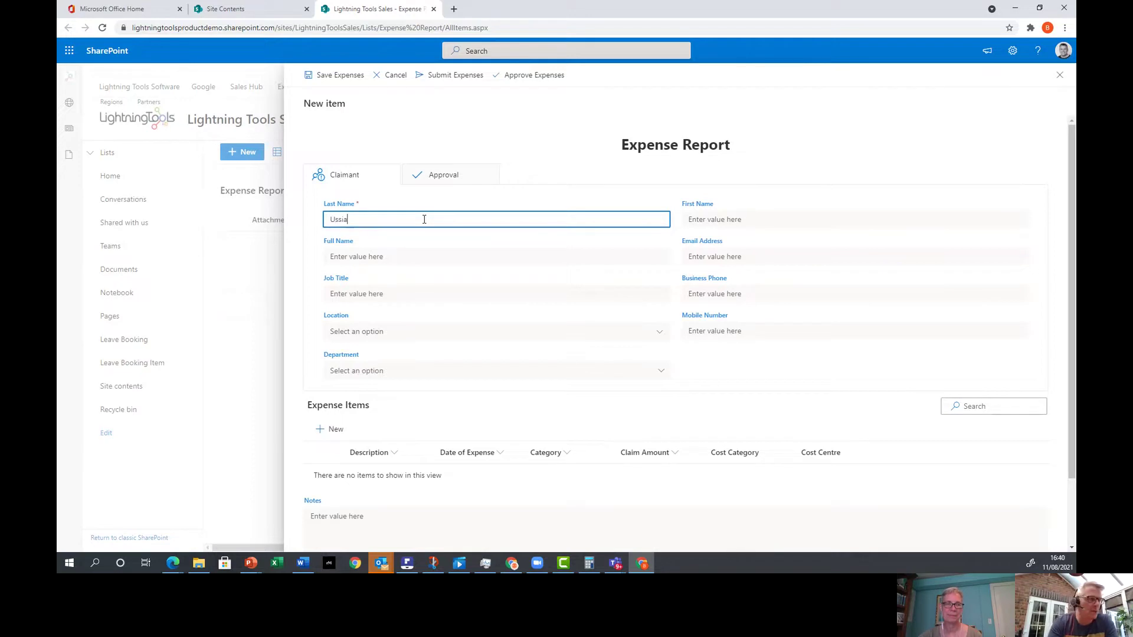
Enter the claimant's last name, first name, full name and e-mail address.
key(Tab)
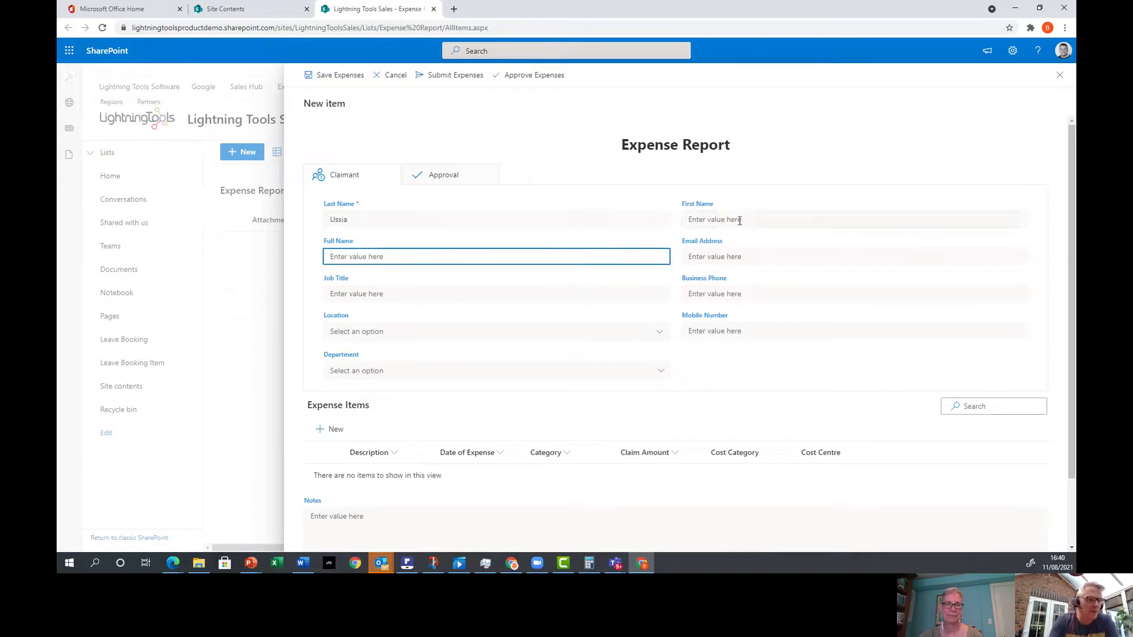
click(739, 221)
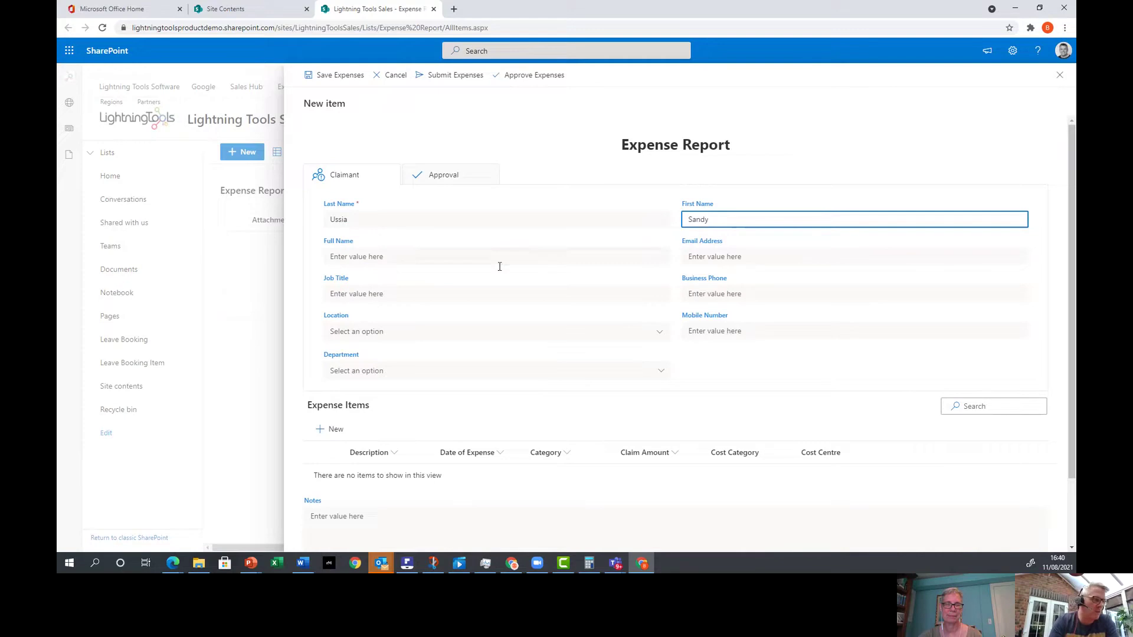
click(484, 256)
text(S)
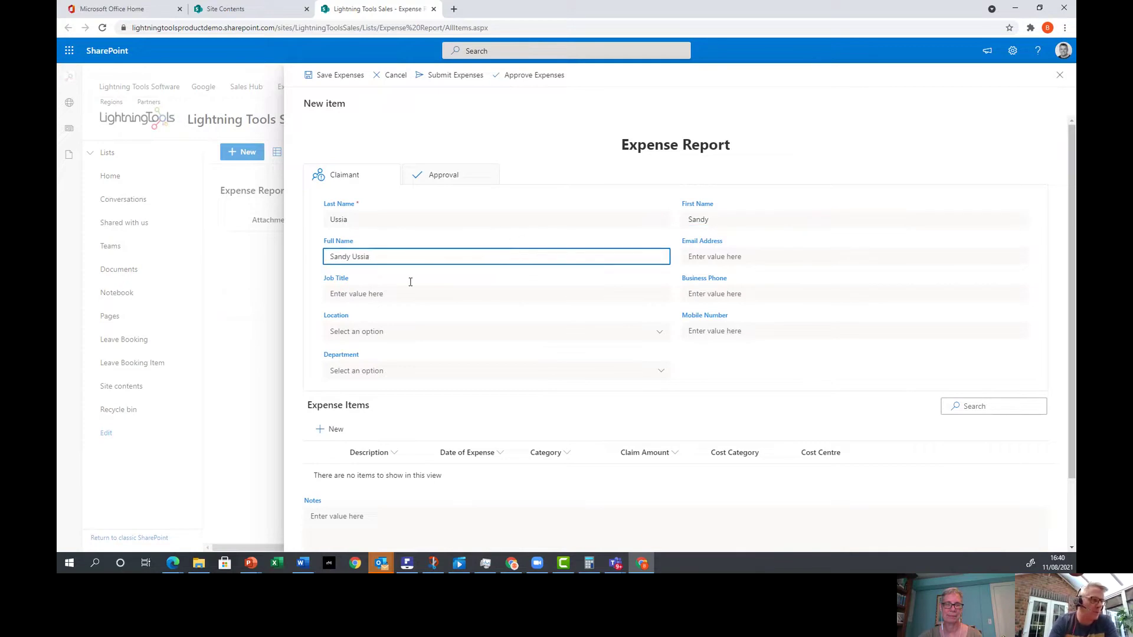
click(732, 255)
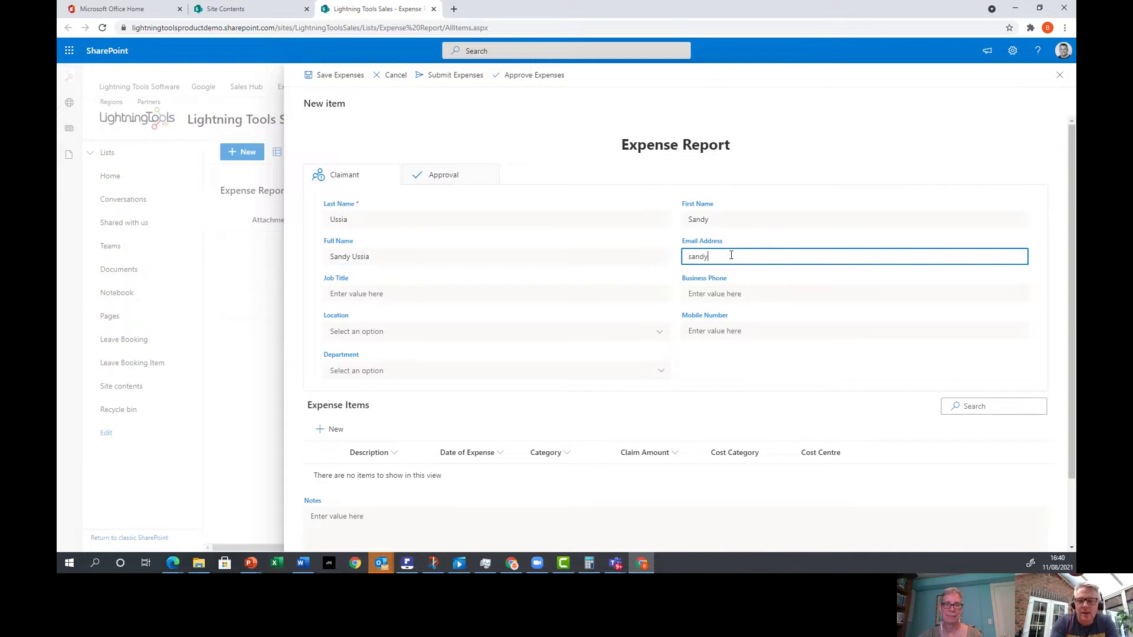
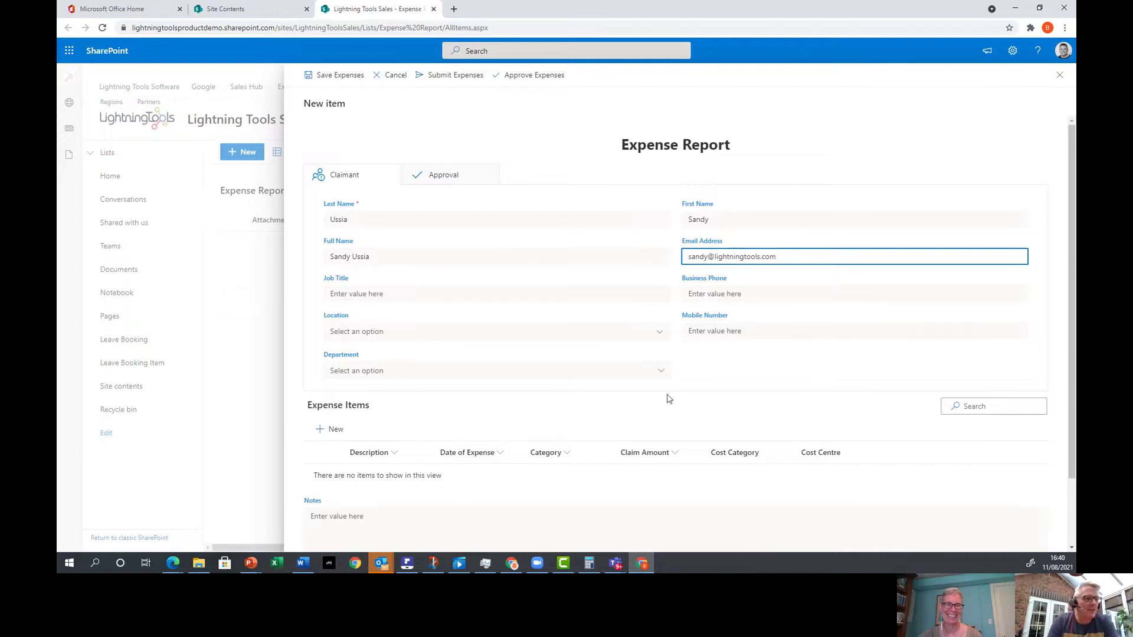
Set Location to US and Department to Technical Support, after briefly checking UK's departments.
click(658, 336)
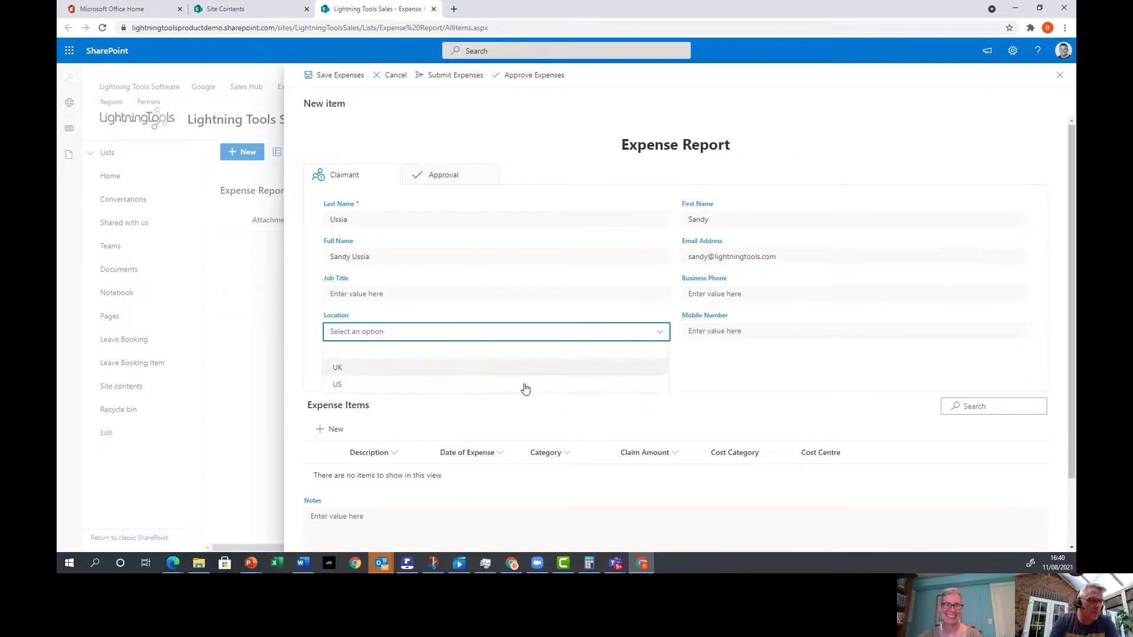
click(473, 385)
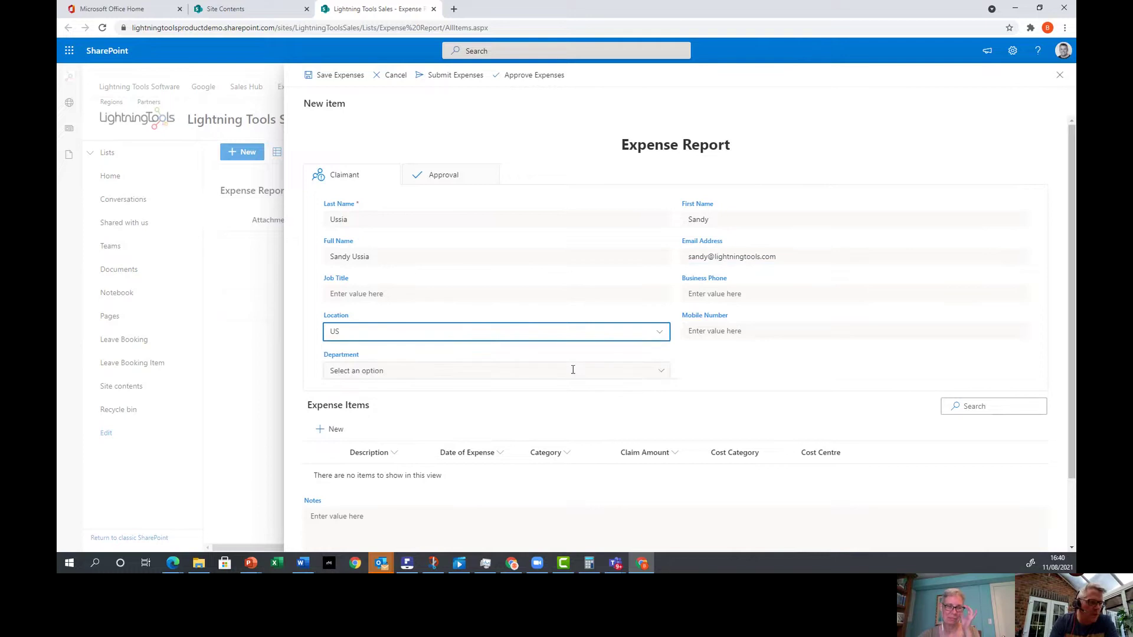
click(657, 374)
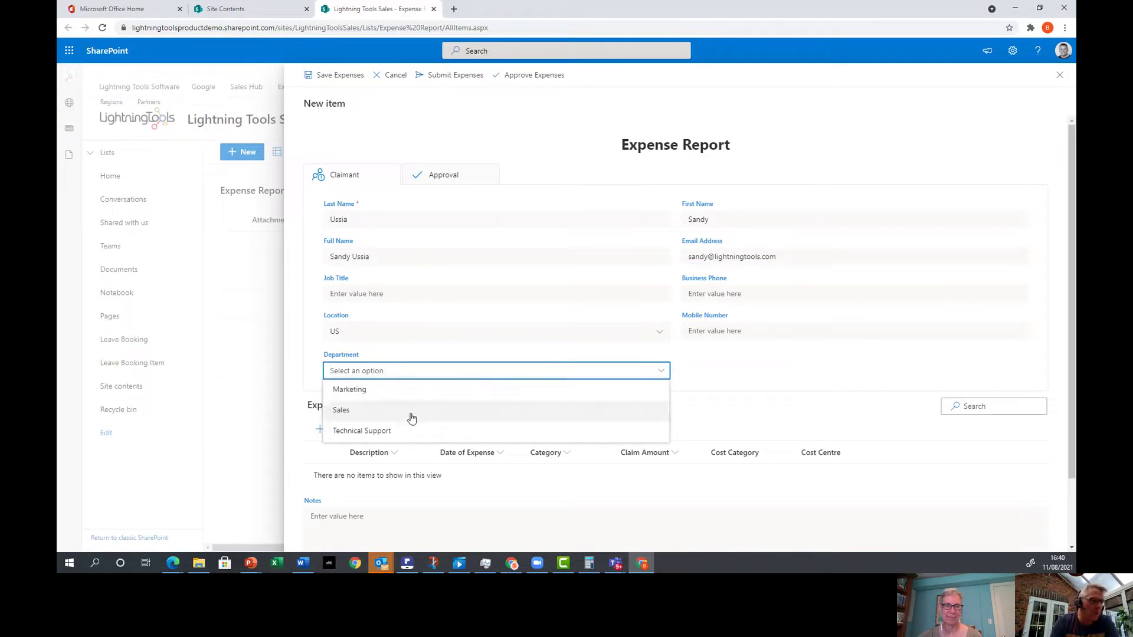
click(408, 334)
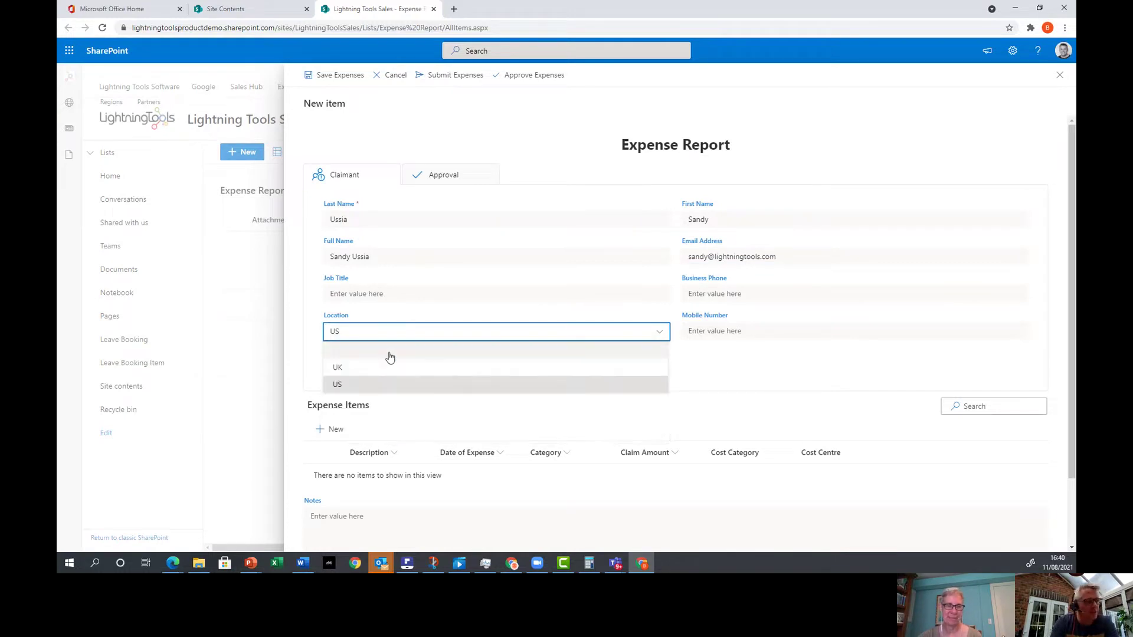
click(376, 369)
click(411, 373)
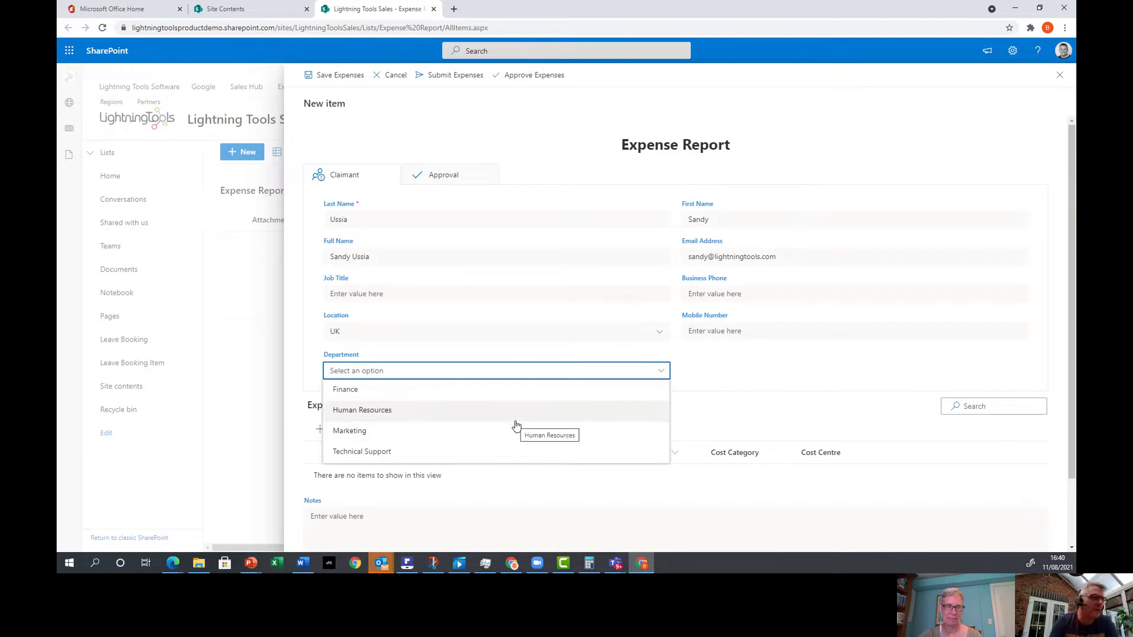
click(596, 331)
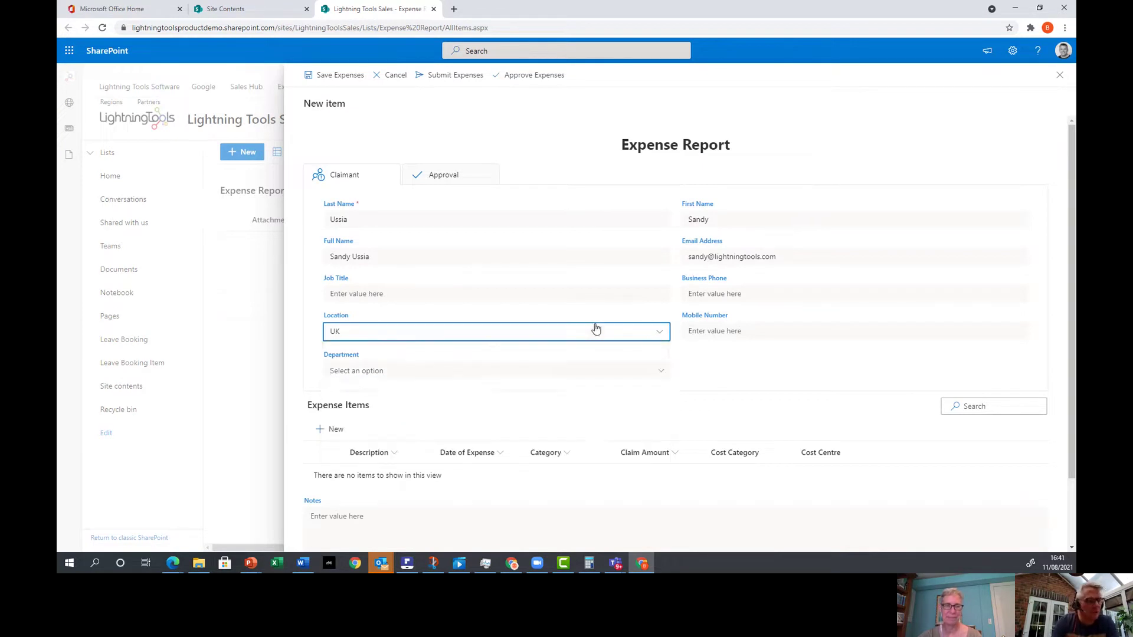
click(459, 388)
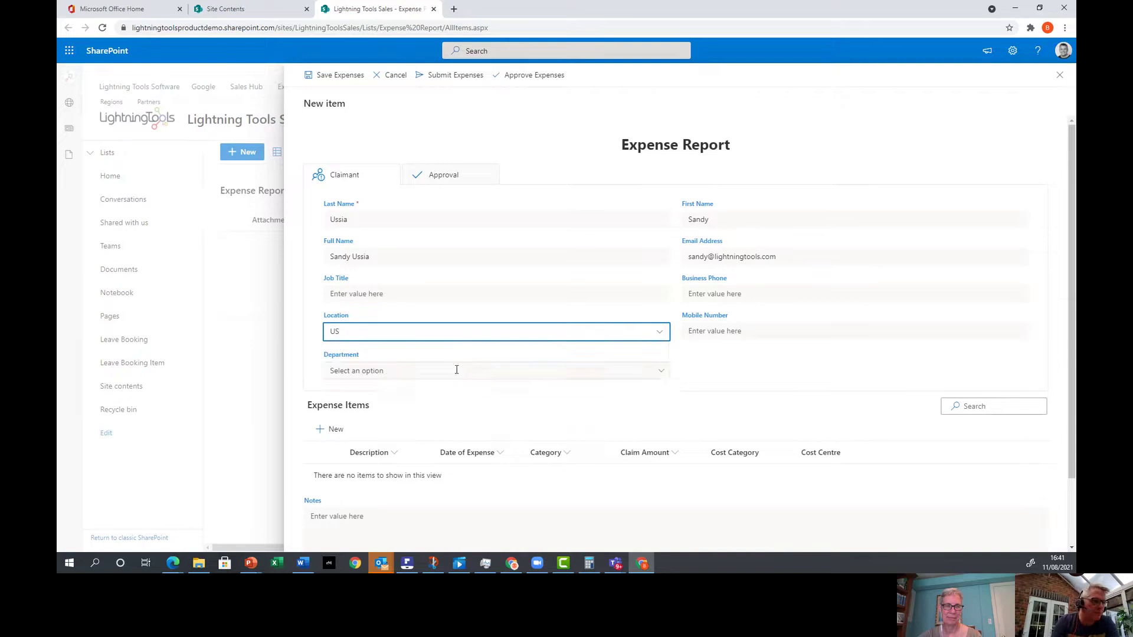
click(455, 370)
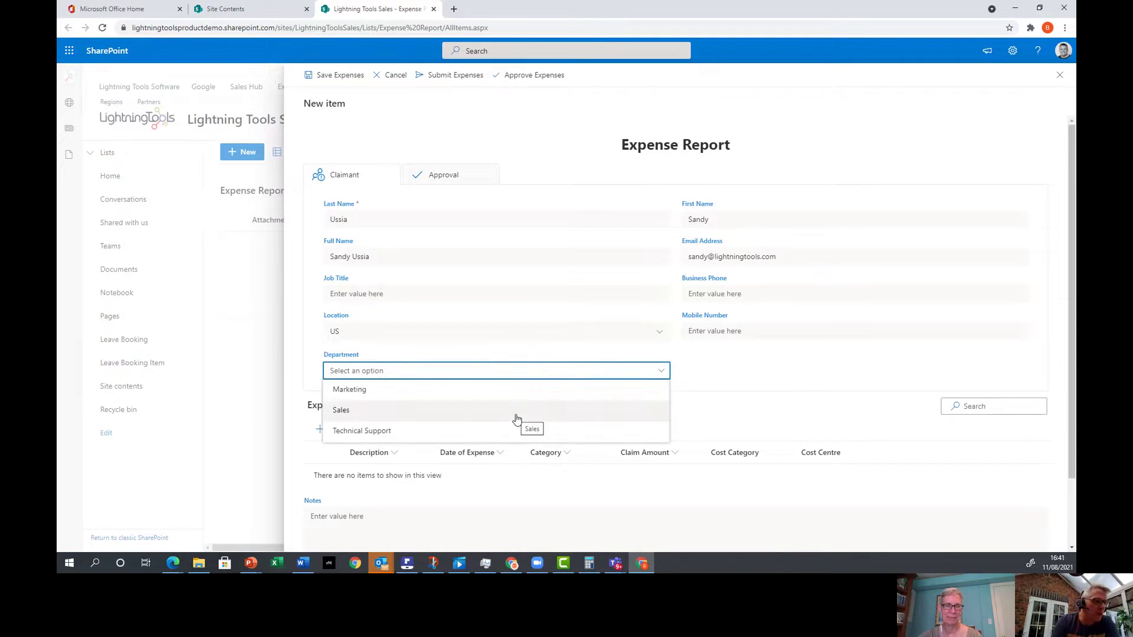
click(507, 431)
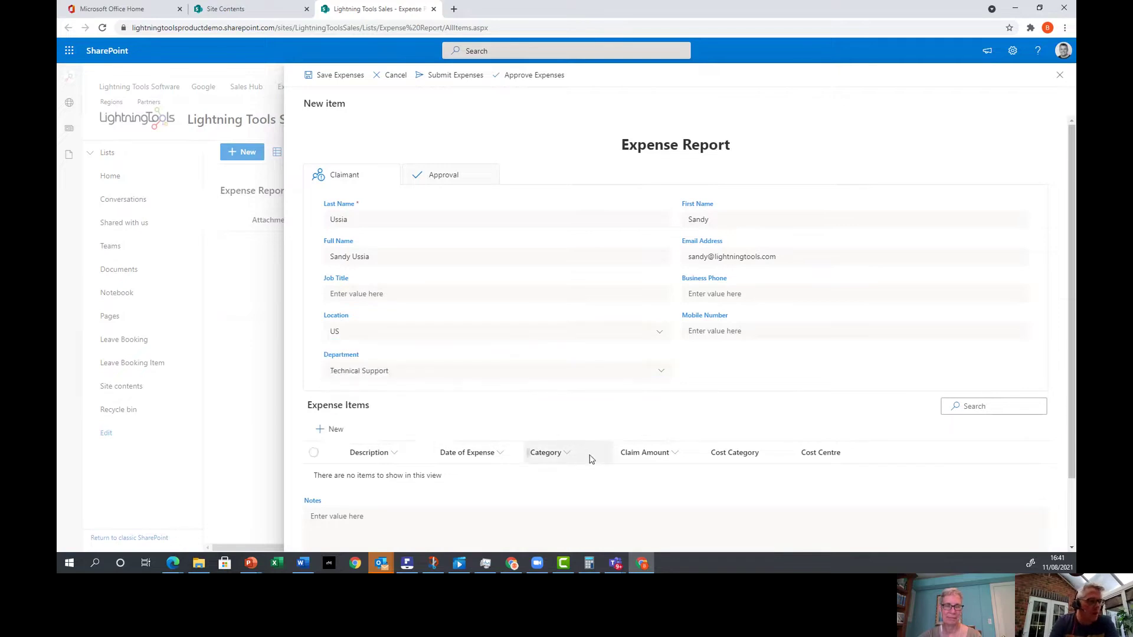
Start a new expense item with description Flight, dated 8/11/2021.
click(334, 430)
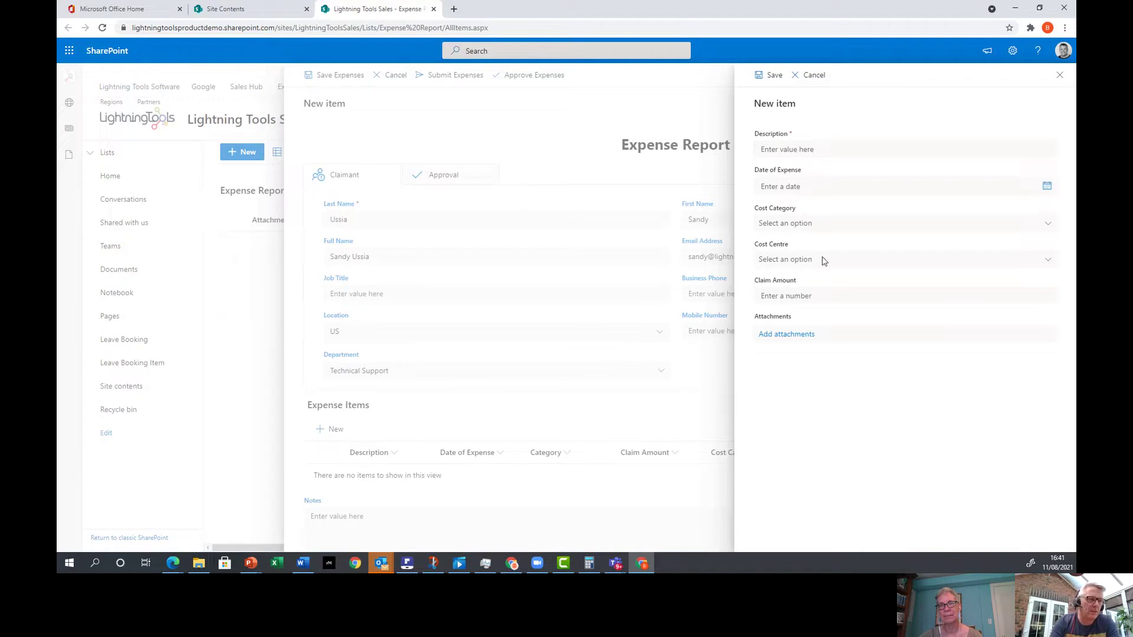
click(847, 146)
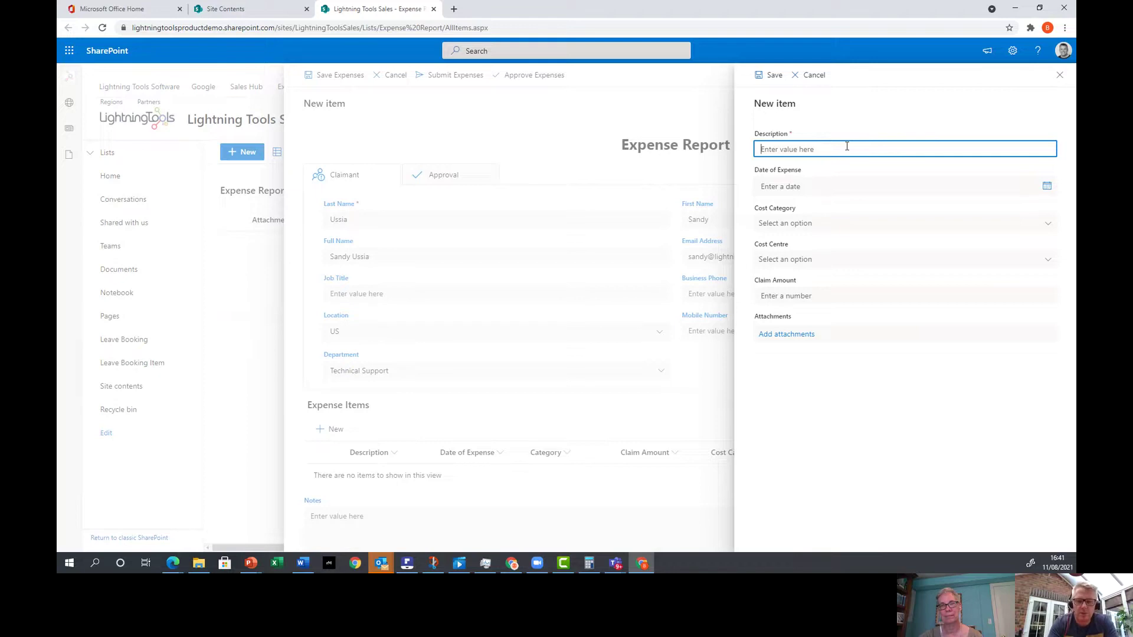
text(Flight)
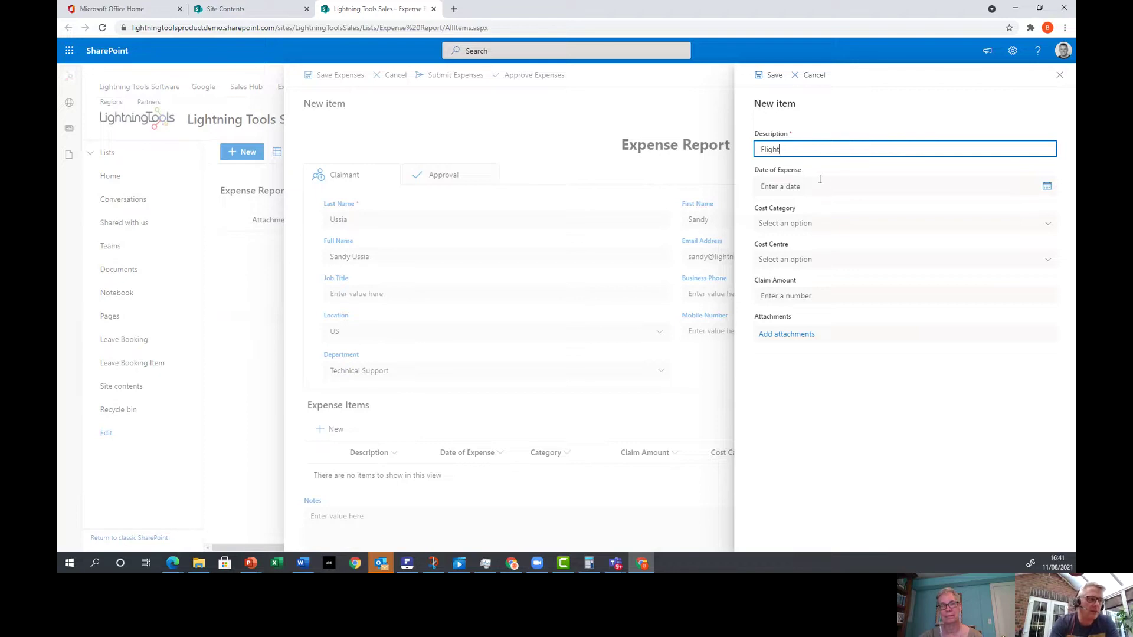
click(819, 184)
click(814, 256)
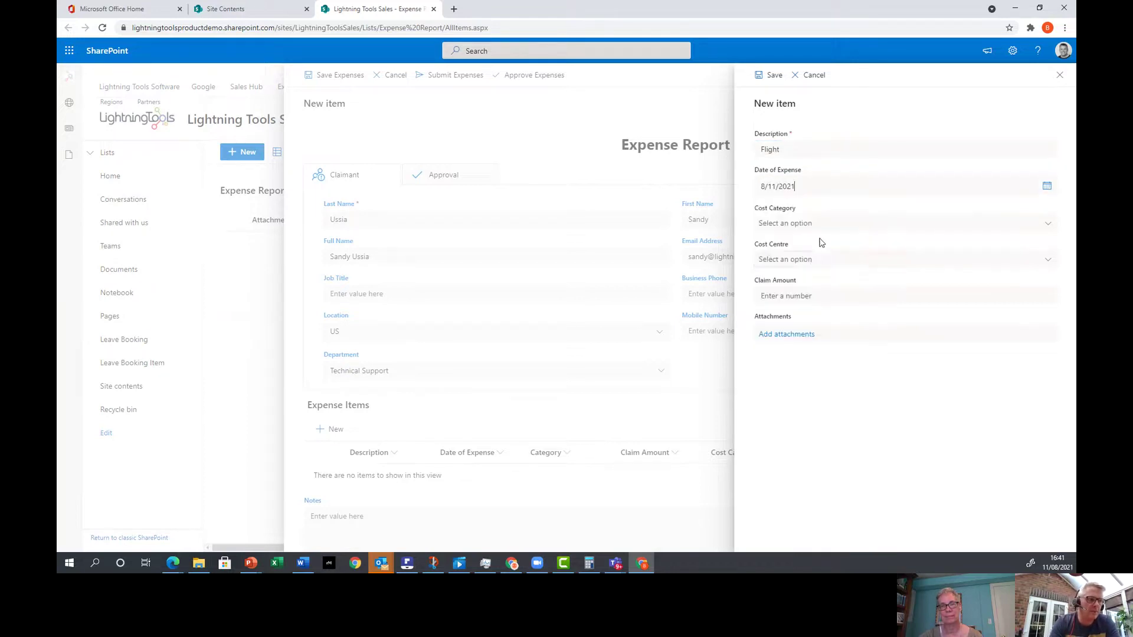
Set cost category Overhead, cost centre Postage Freight & Courier and amount 1000, then save.
click(820, 225)
click(808, 282)
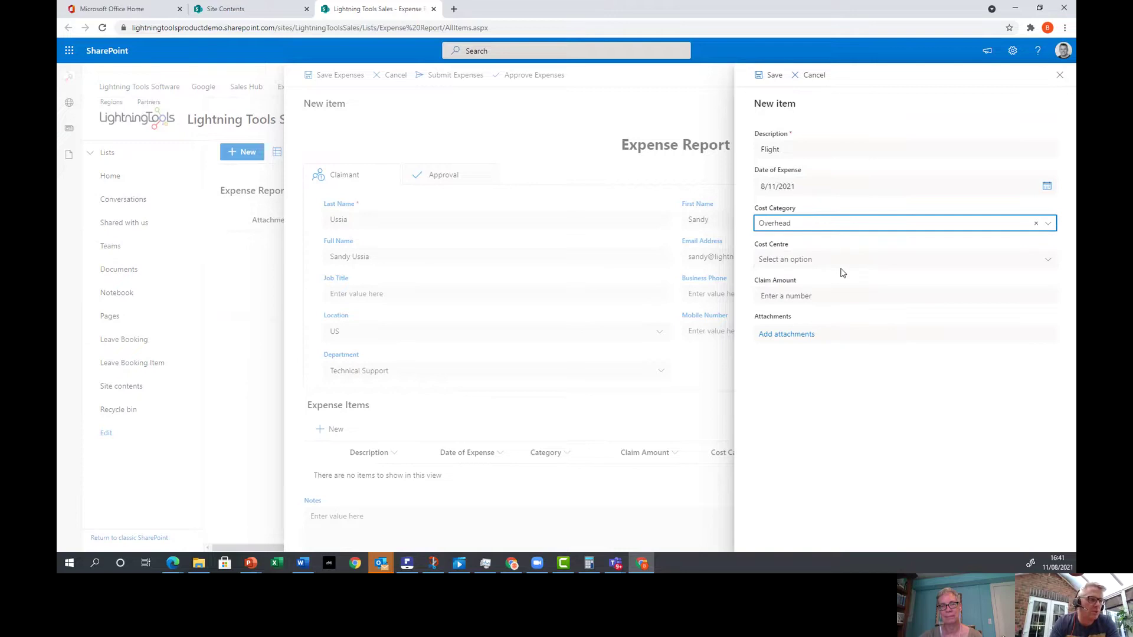
click(855, 259)
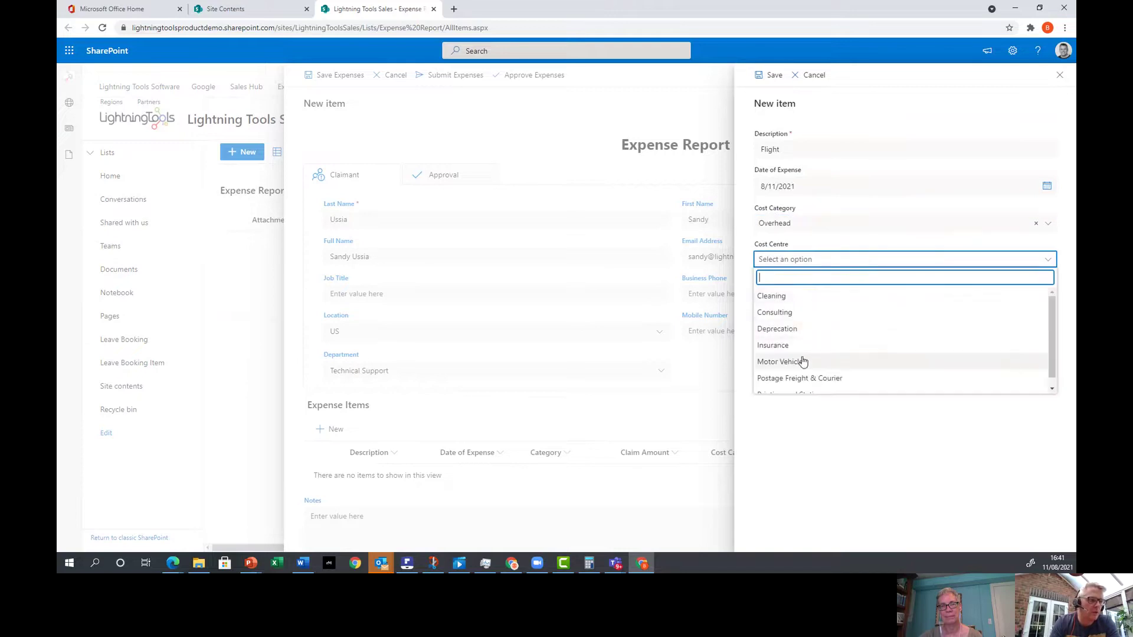
scroll(806, 347, down, 1)
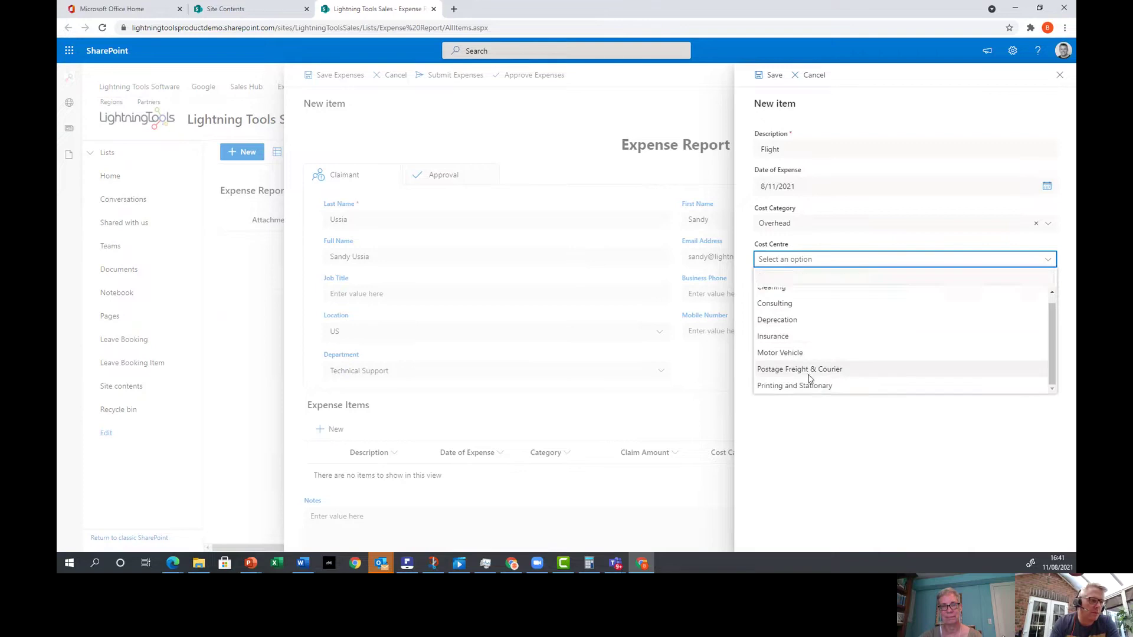
click(809, 371)
click(820, 300)
text(1000)
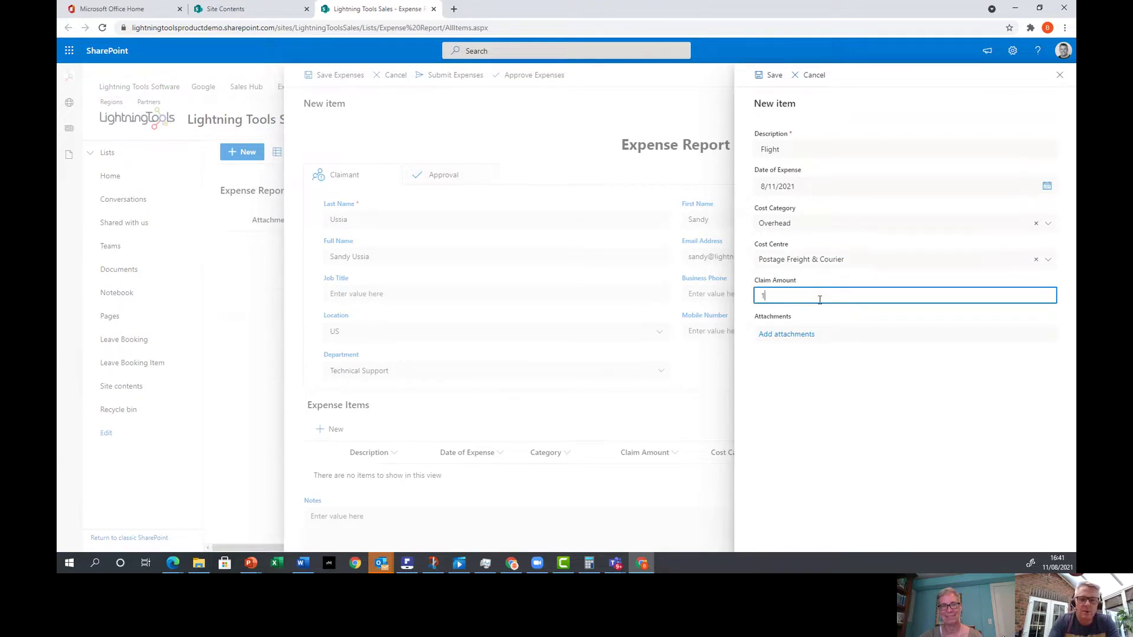
click(772, 75)
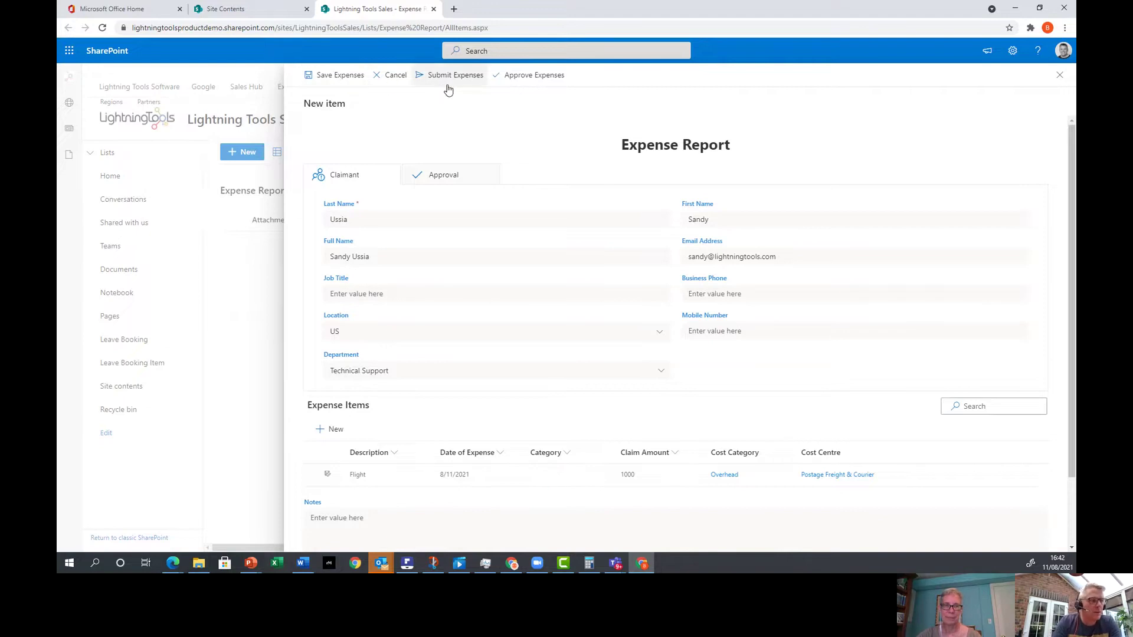
Save the report, reopen it to check the Approval tab, and Print it to ExpenseReport45.docx.
click(330, 75)
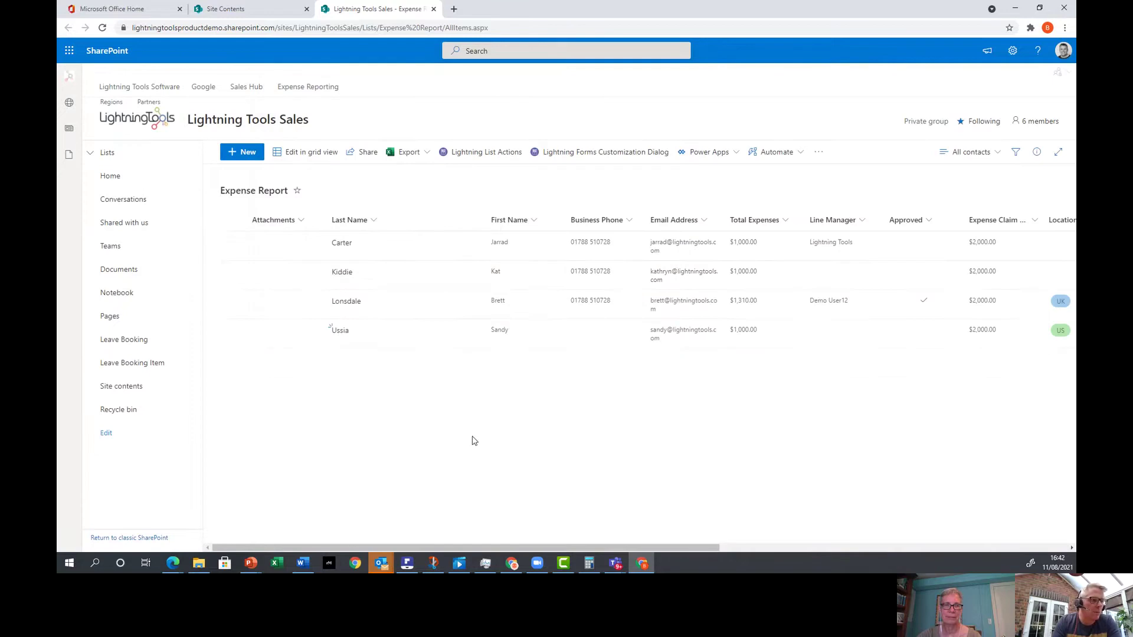
click(340, 331)
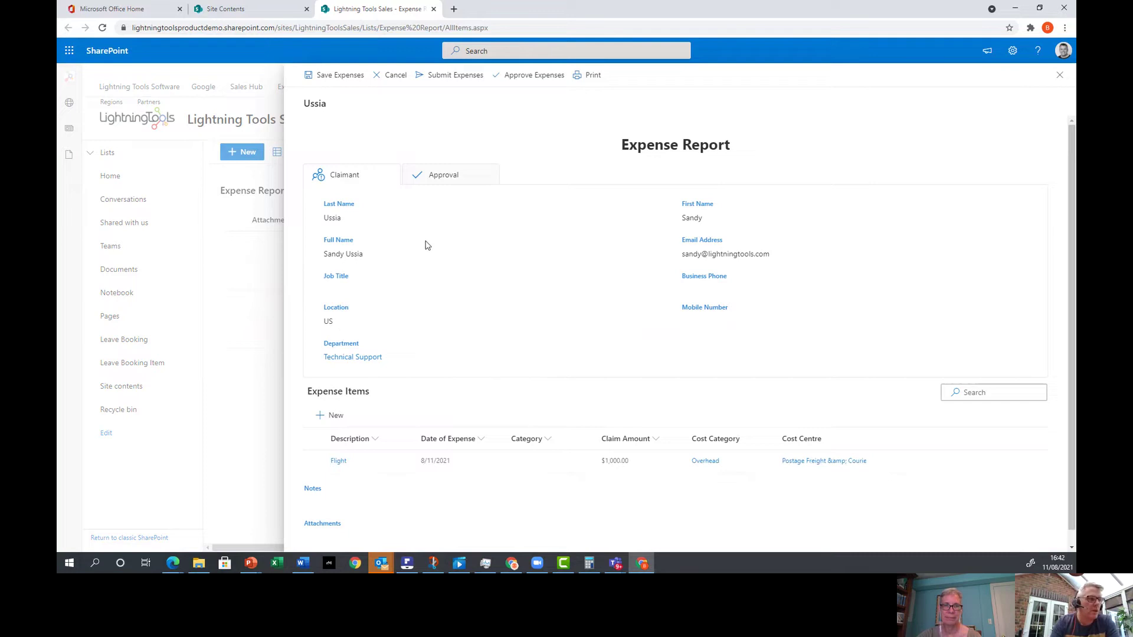
click(451, 172)
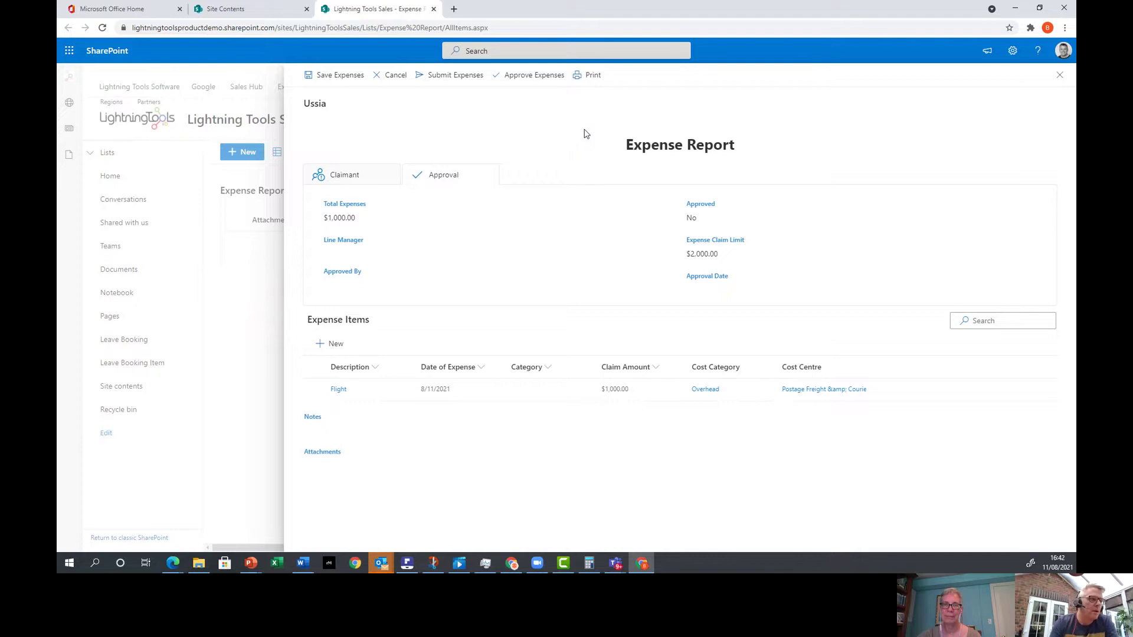
click(590, 80)
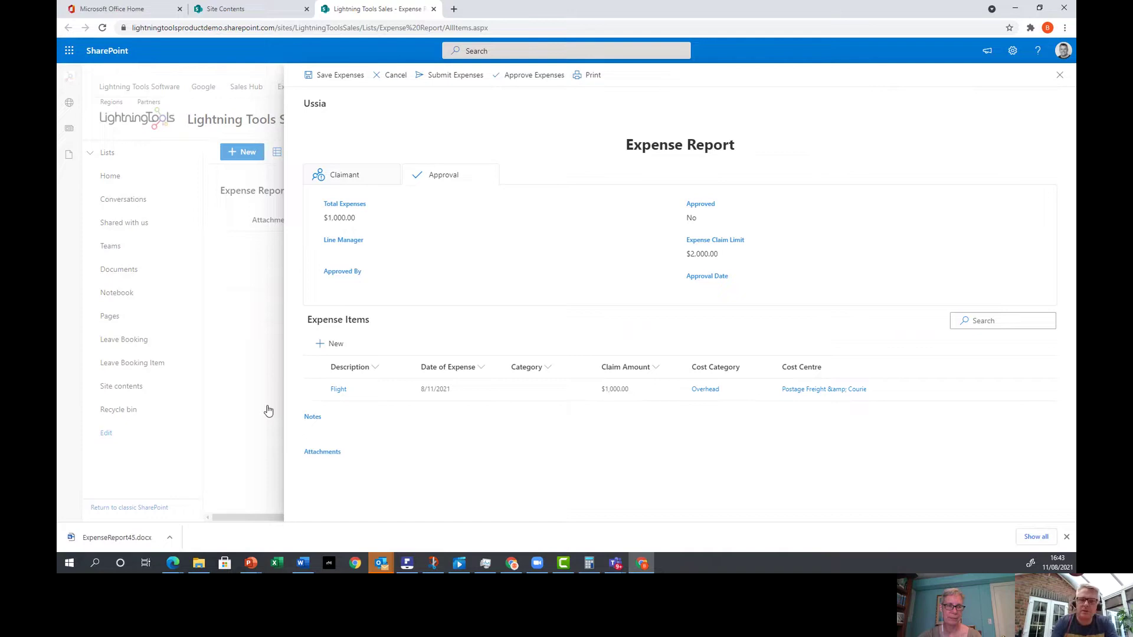
Open ExpenseReport45.docx in Word, review the Flight 1,000 claim, then close it.
click(131, 539)
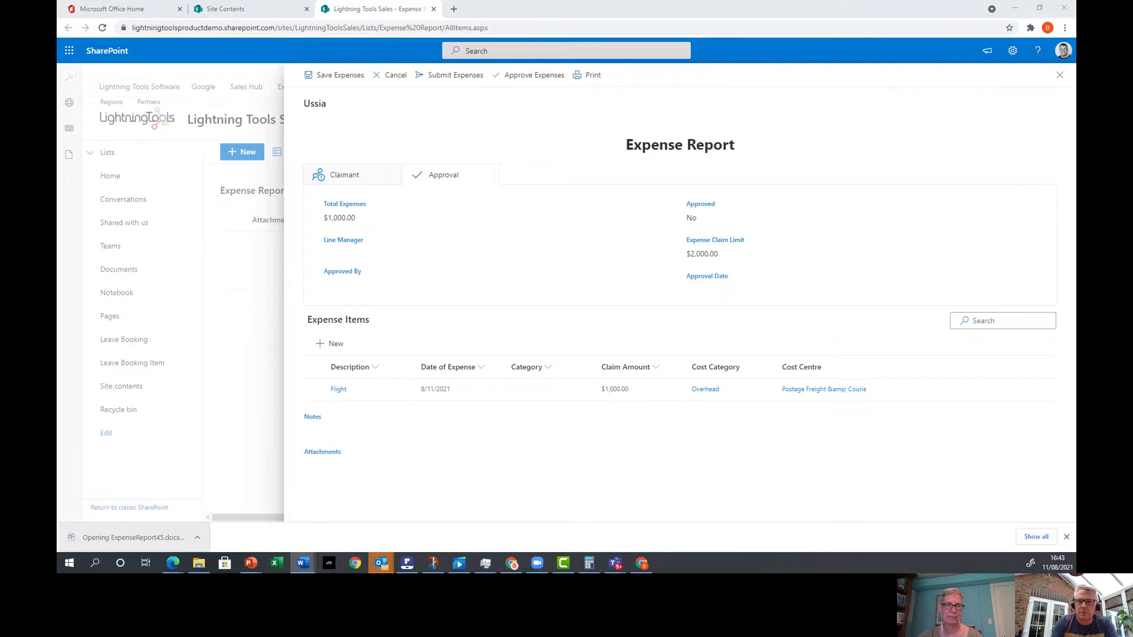
drag(1074, 177, 588, 87)
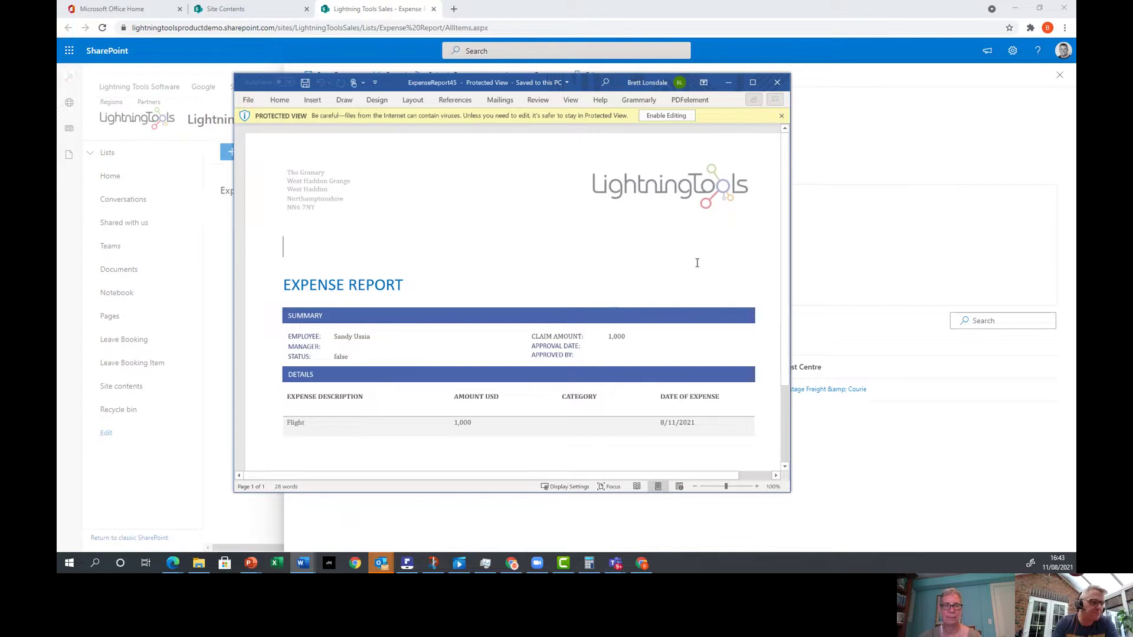
click(778, 85)
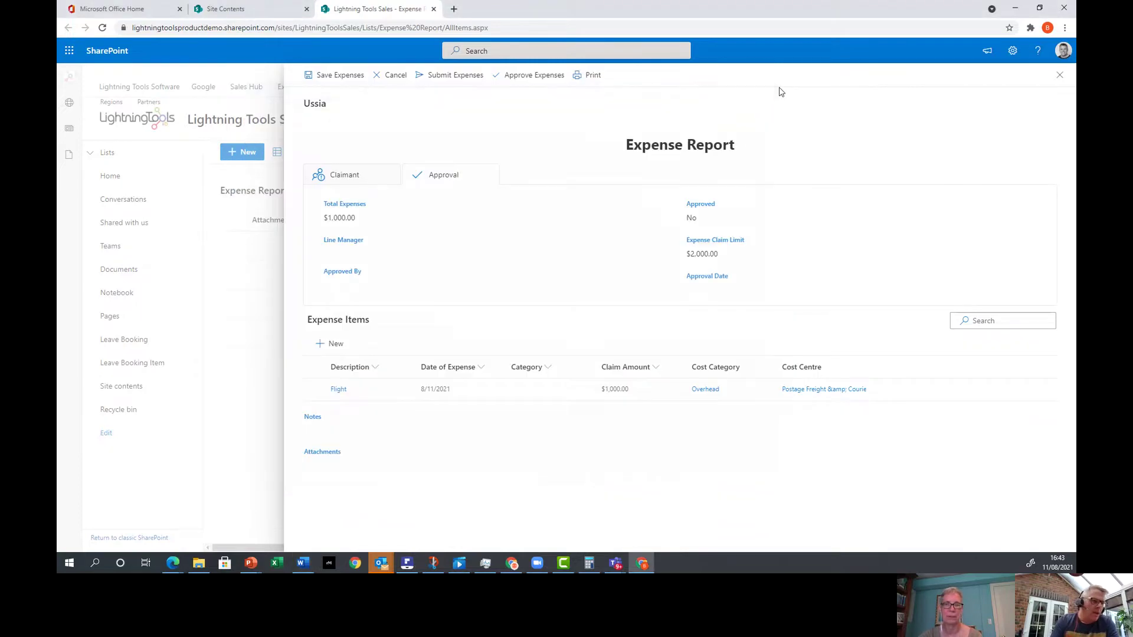
Open the approved $1,310 claim, check its Approval tab, and Print it to ExpenseReport42 (6).docx.
click(1060, 75)
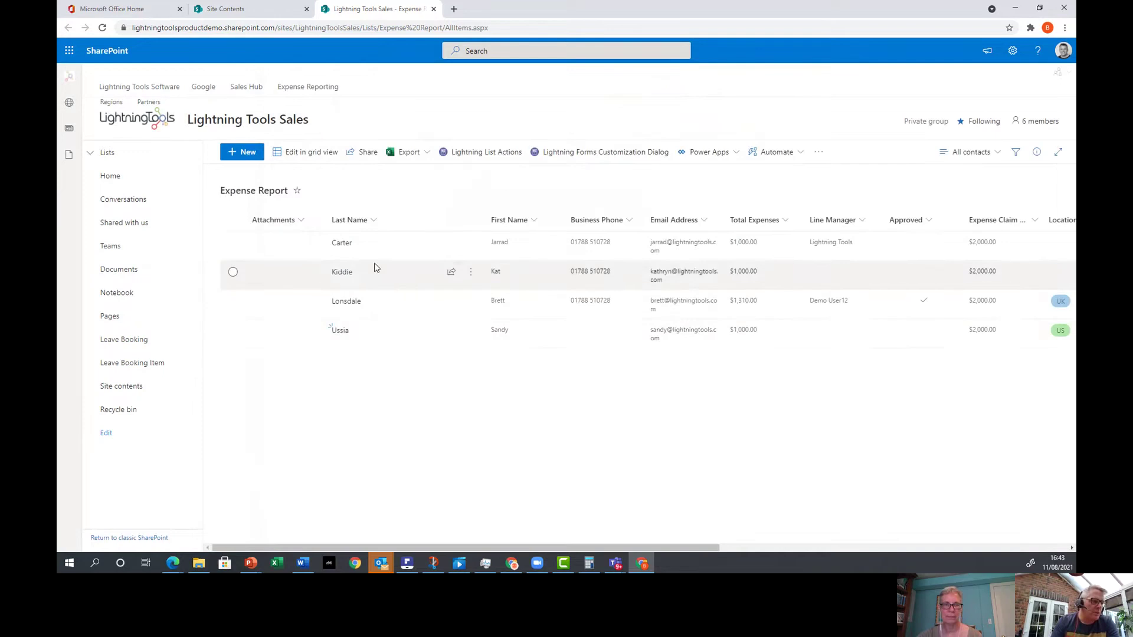
click(342, 244)
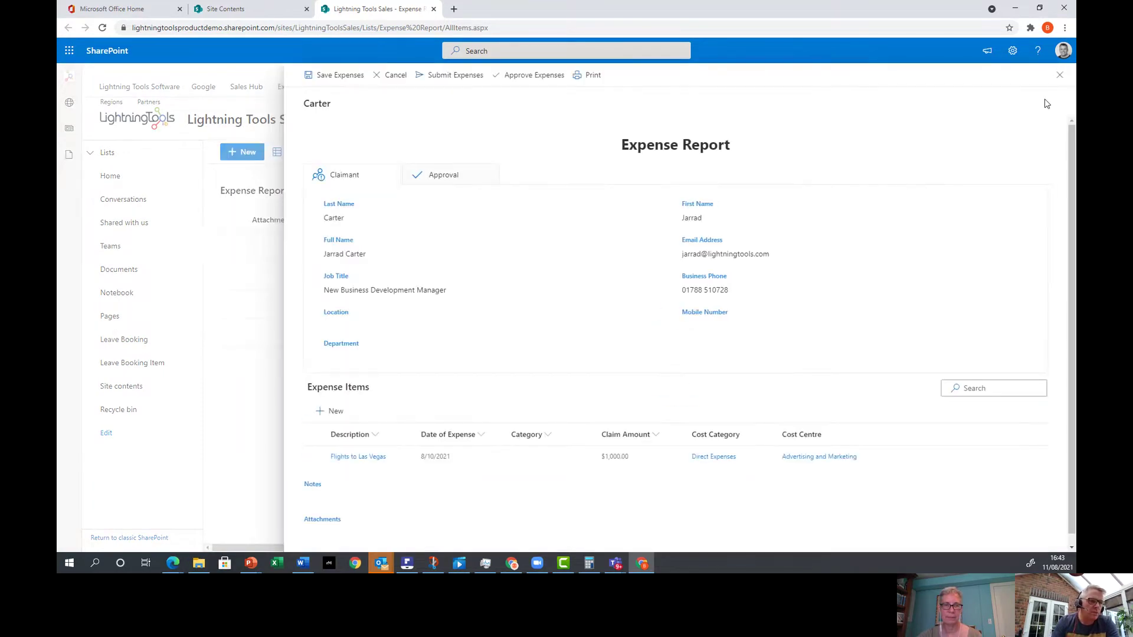
click(1059, 76)
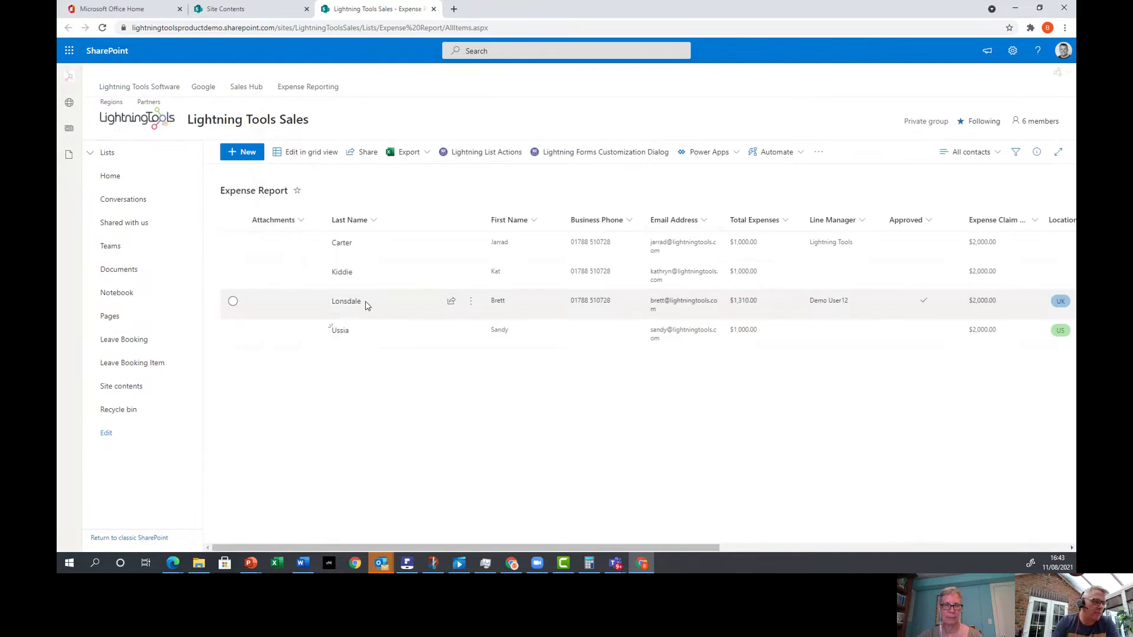
click(346, 302)
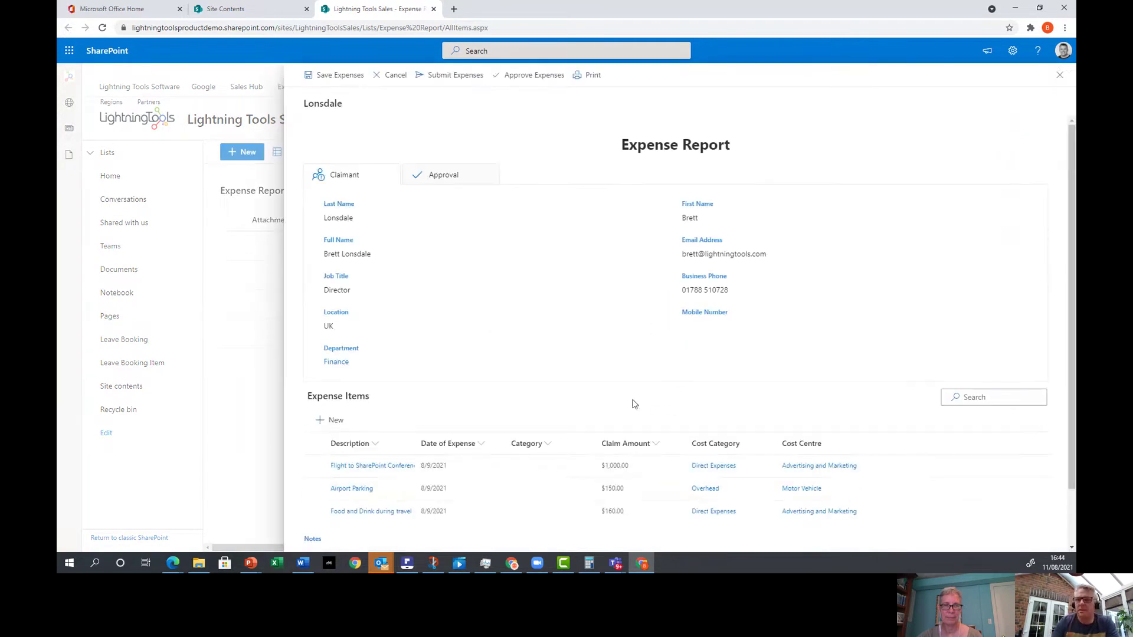
click(448, 181)
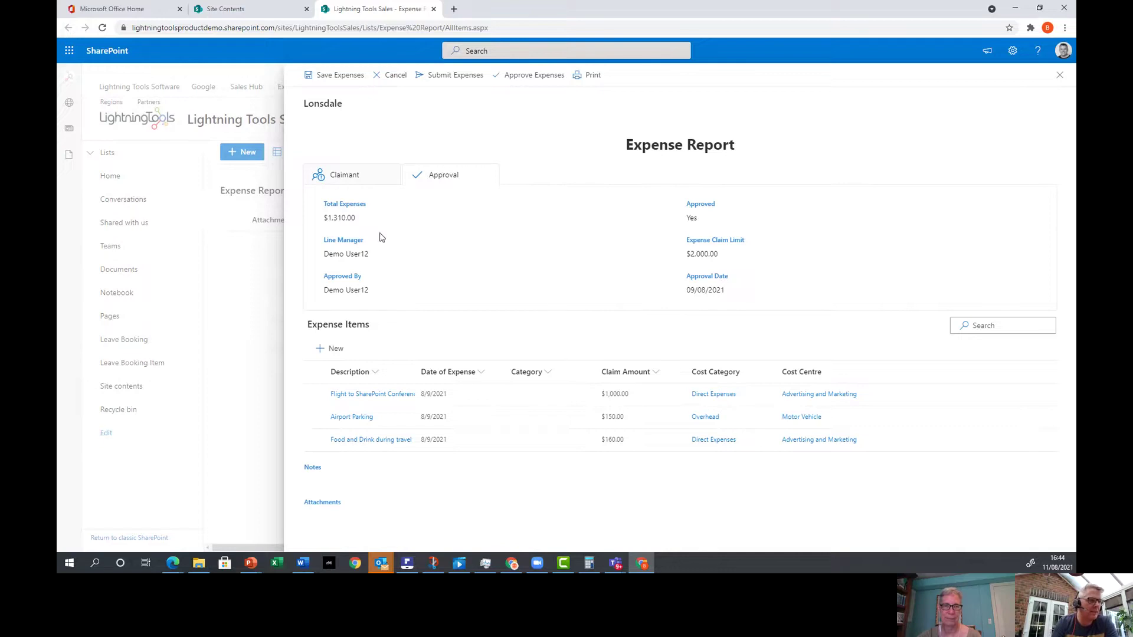
click(363, 173)
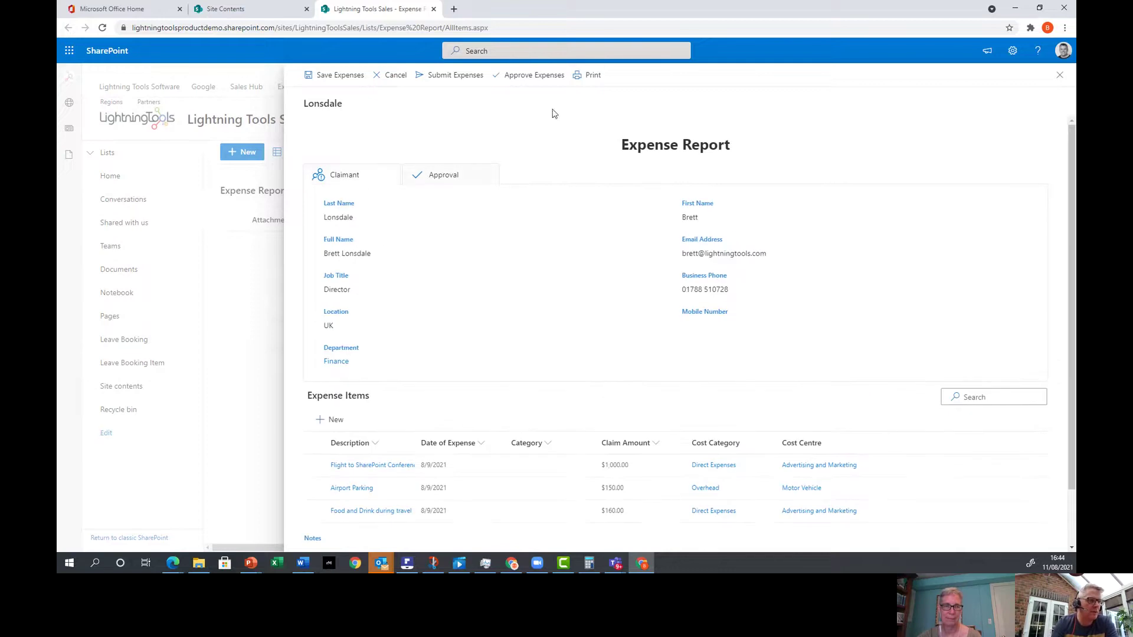
click(591, 78)
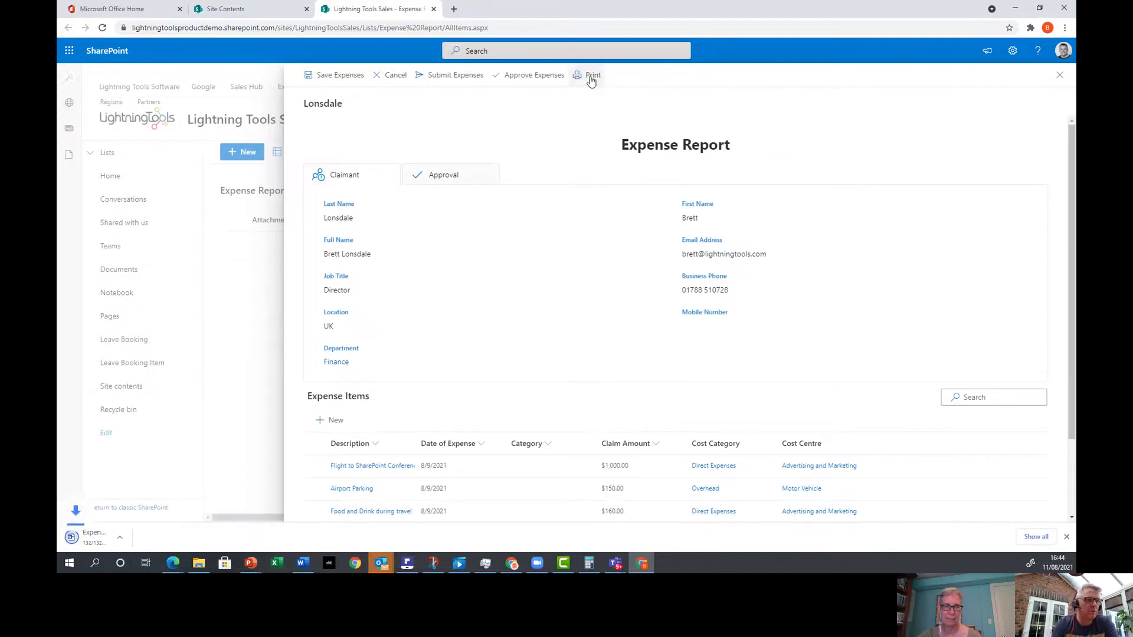
click(118, 537)
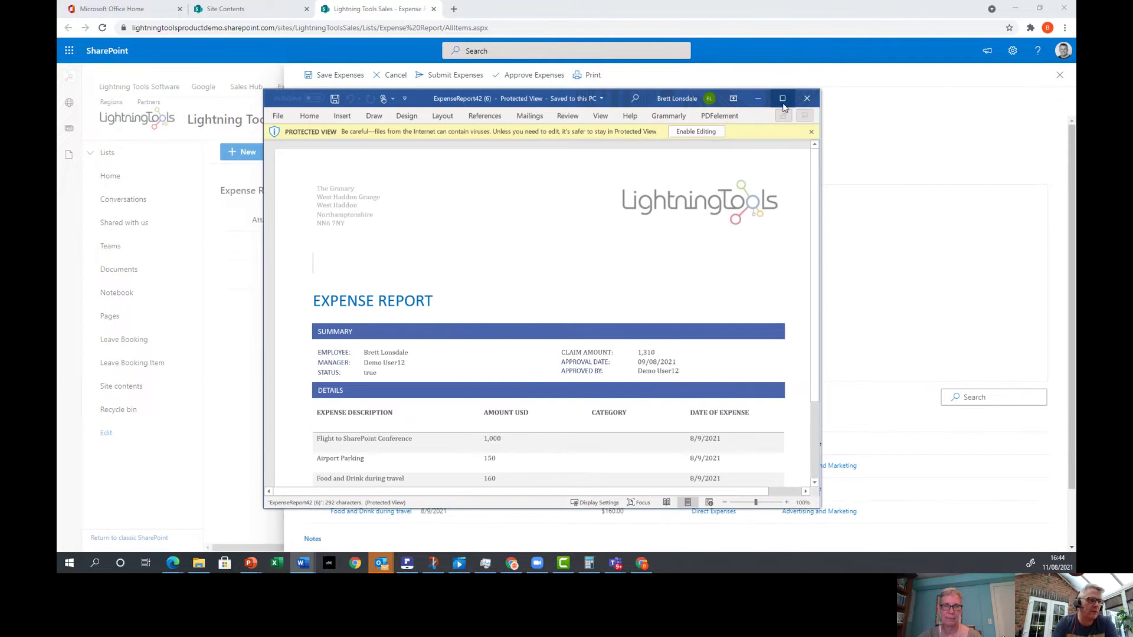
Maximize ExpenseReport42 (6) and show Word's backstage Home with recent documents.
click(783, 99)
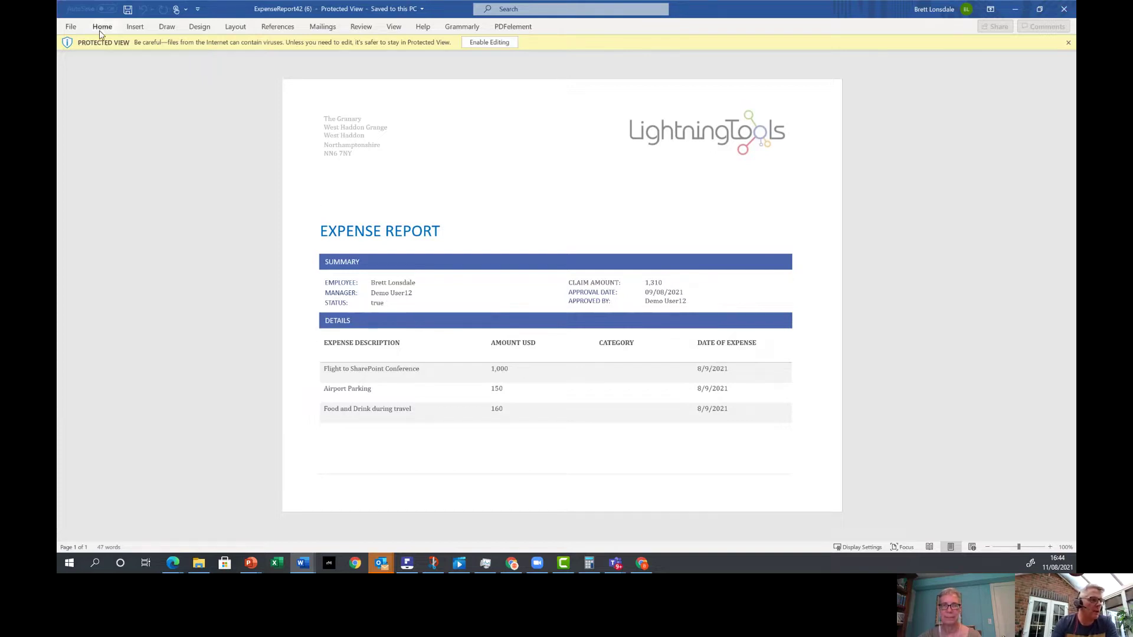
click(71, 27)
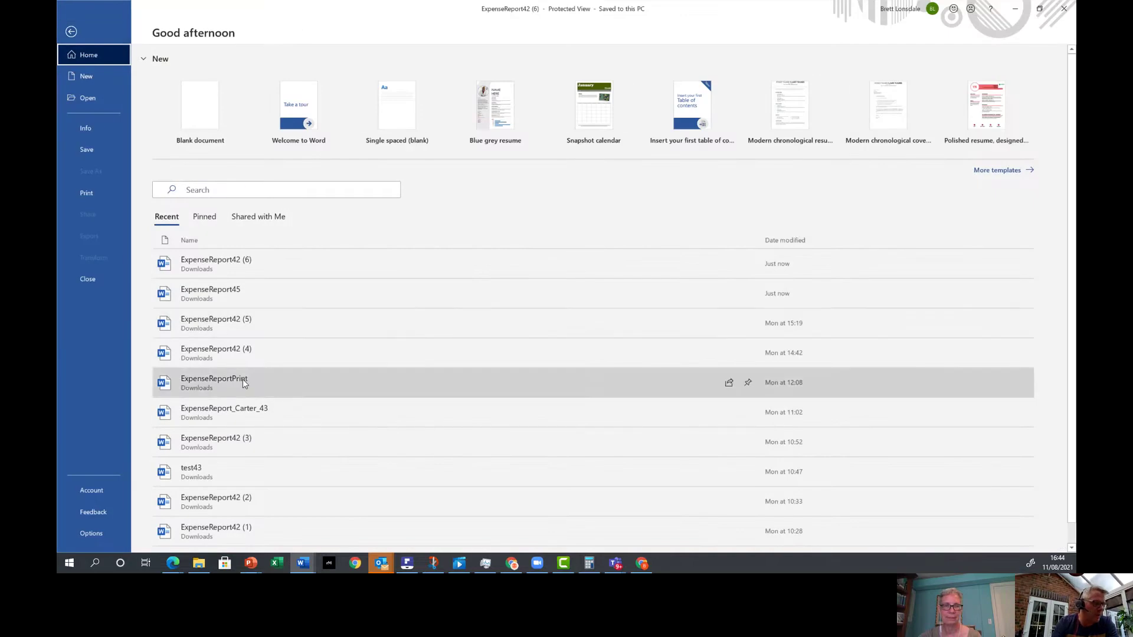
Show the ExpenseReportPrint template full screen and inspect its Loop row placeholder.
key(Escape)
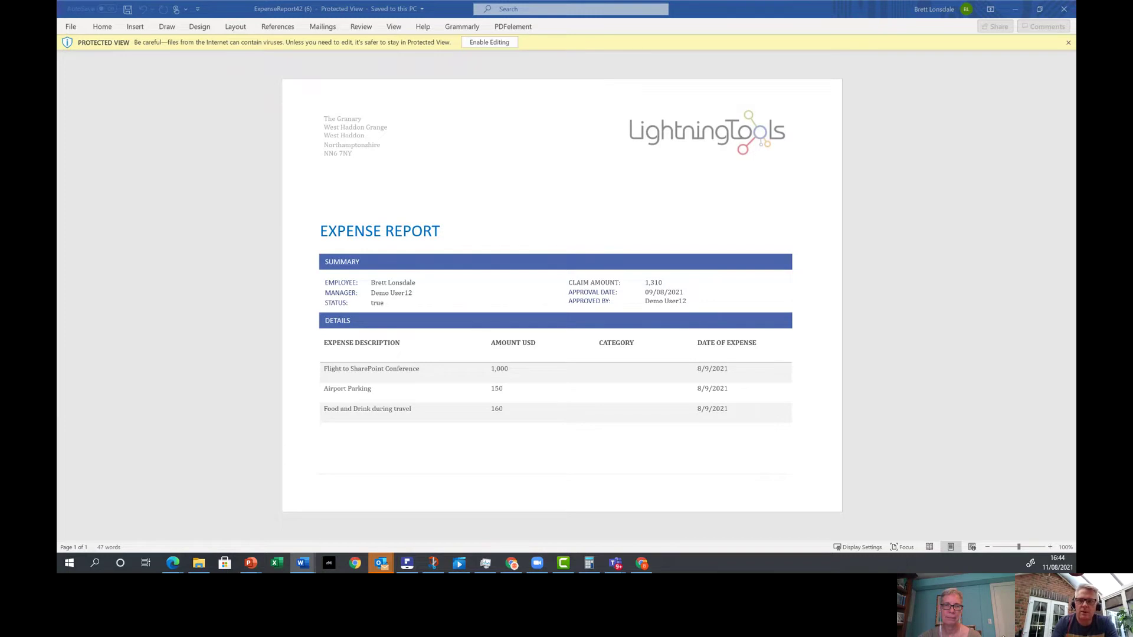
drag(1076, 135, 627, 84)
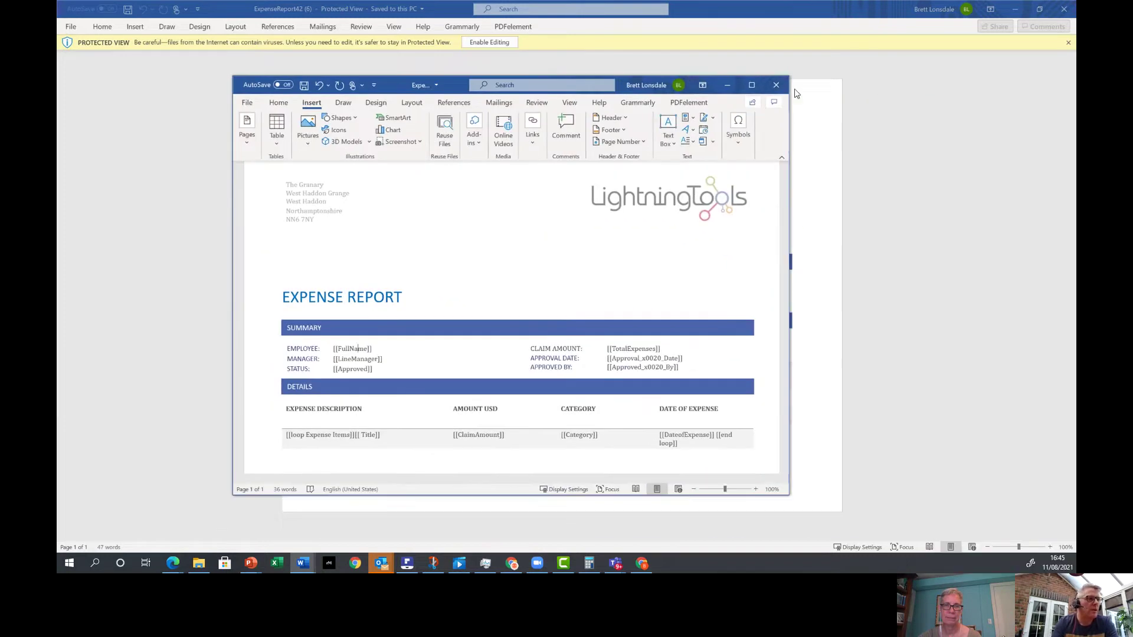
click(751, 86)
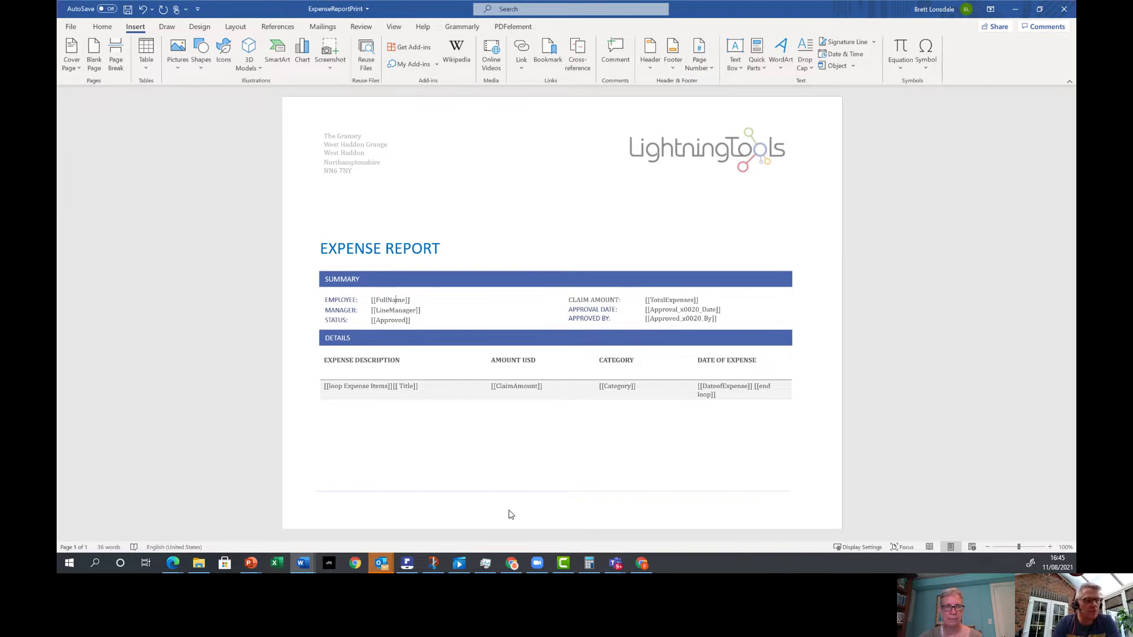
double_click(331, 385)
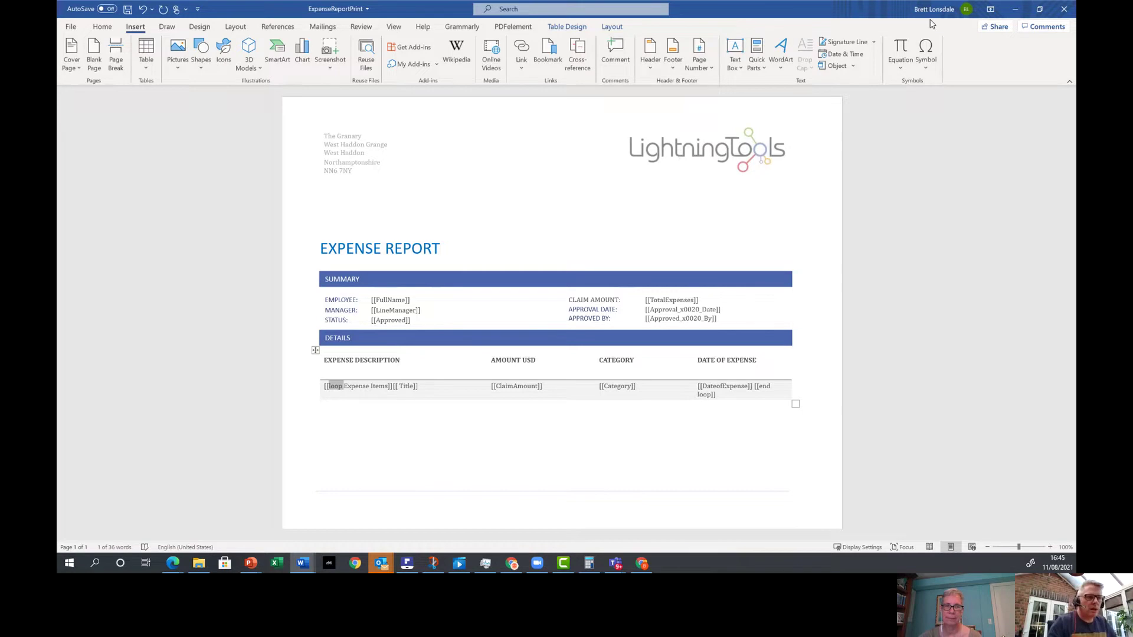
Close the template with Don't Save, then close ExpenseReport42 (6).
click(1064, 8)
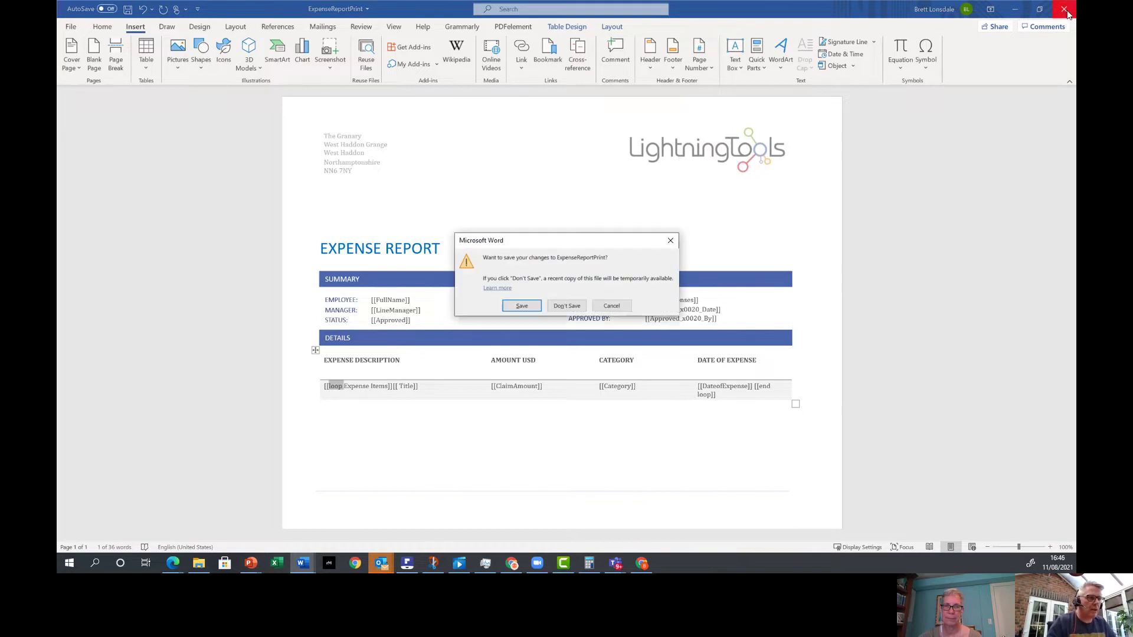
click(568, 305)
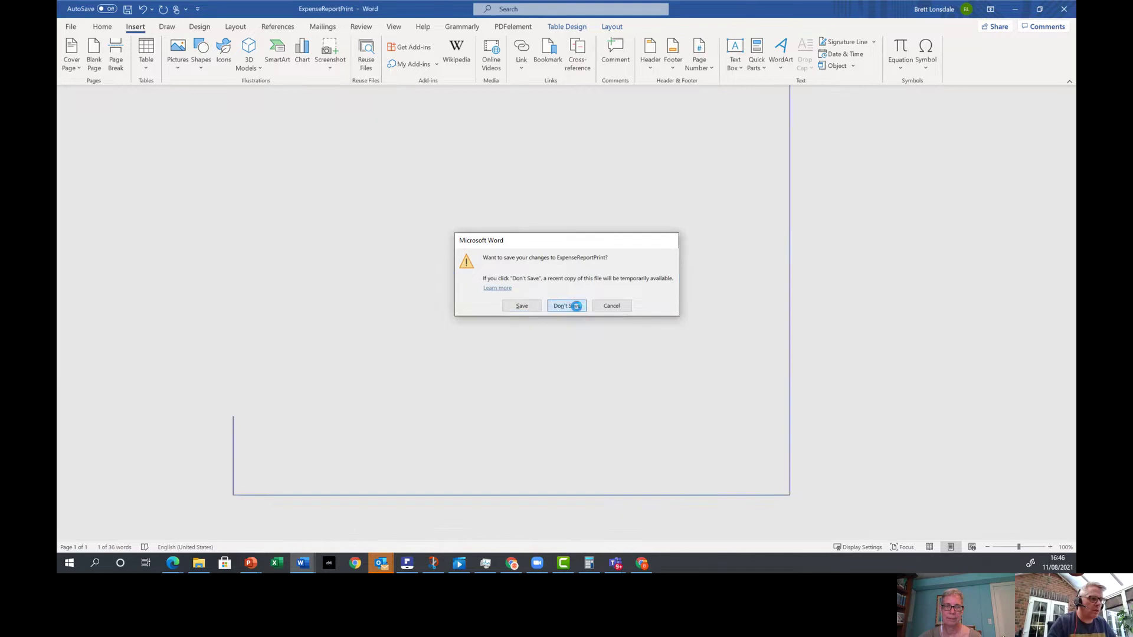
click(1065, 9)
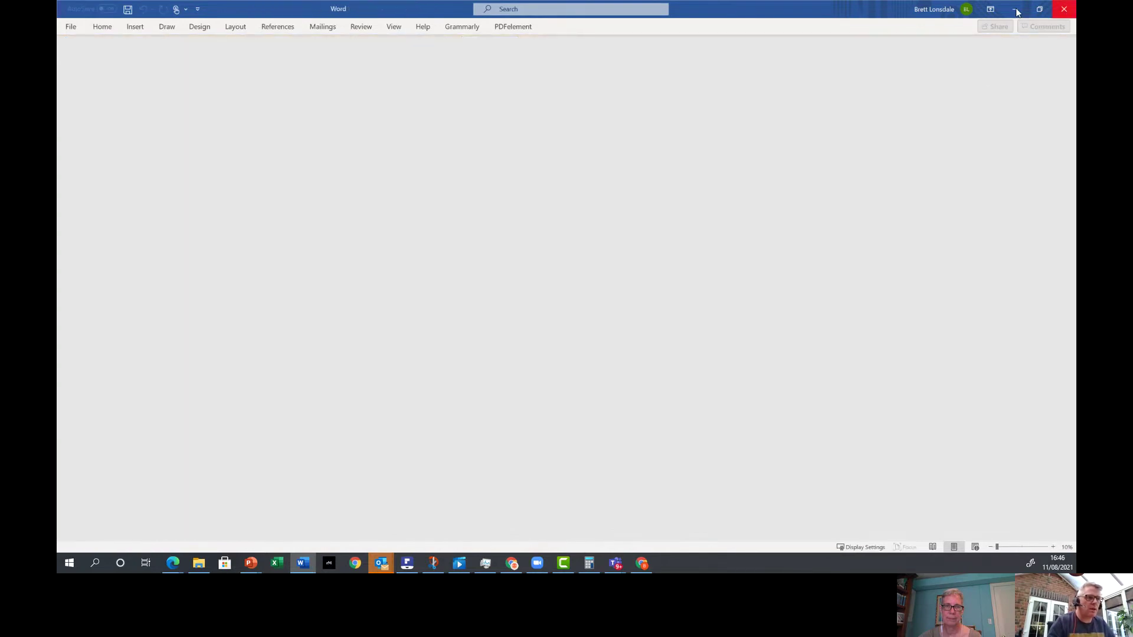
Back in SharePoint, open DispForm.aspx from the Lightning Forms Customization Dialog.
click(643, 563)
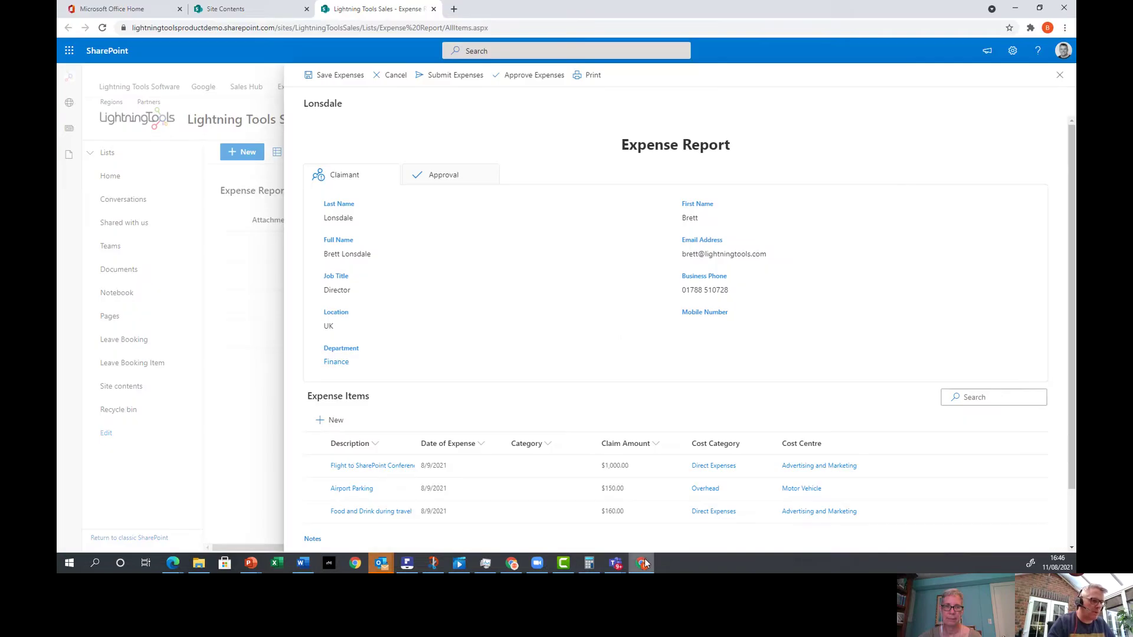
click(1060, 85)
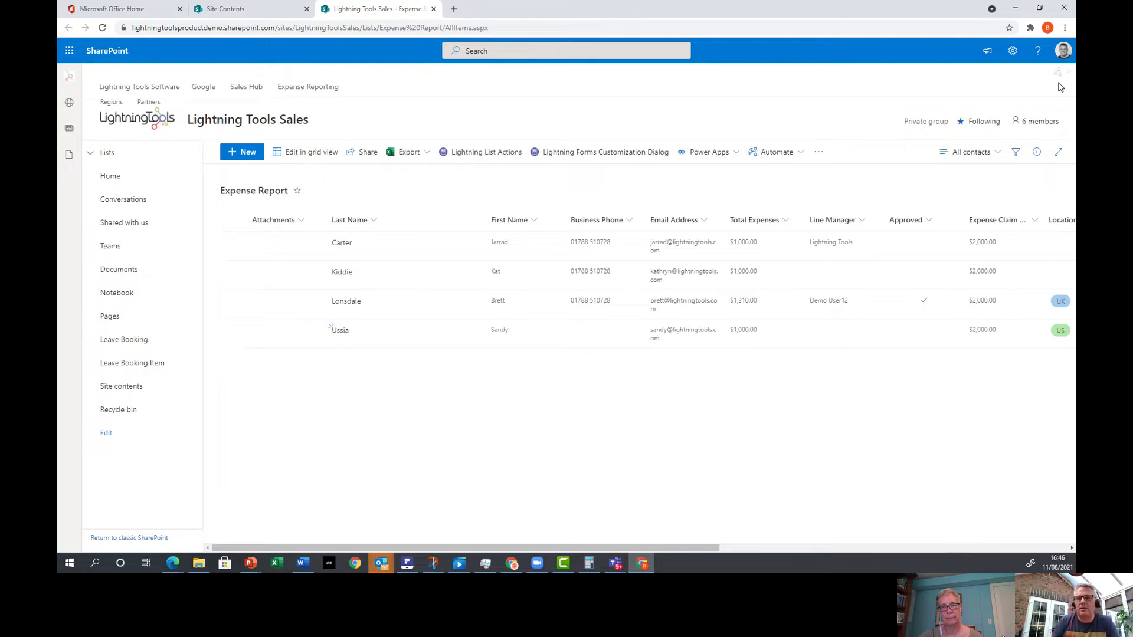
click(645, 155)
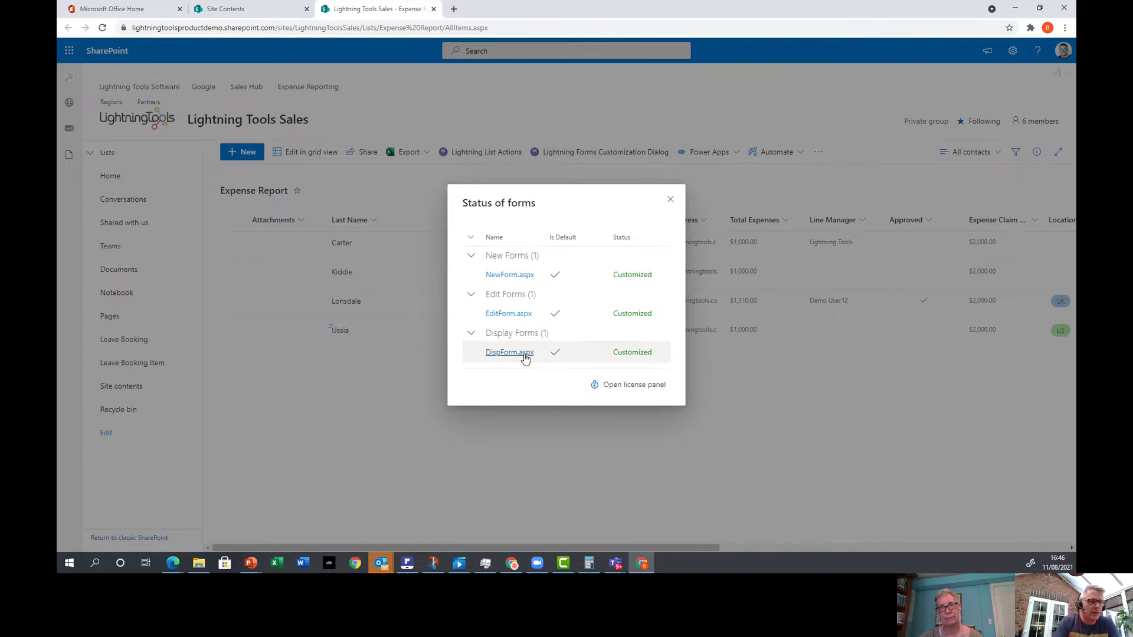
click(510, 352)
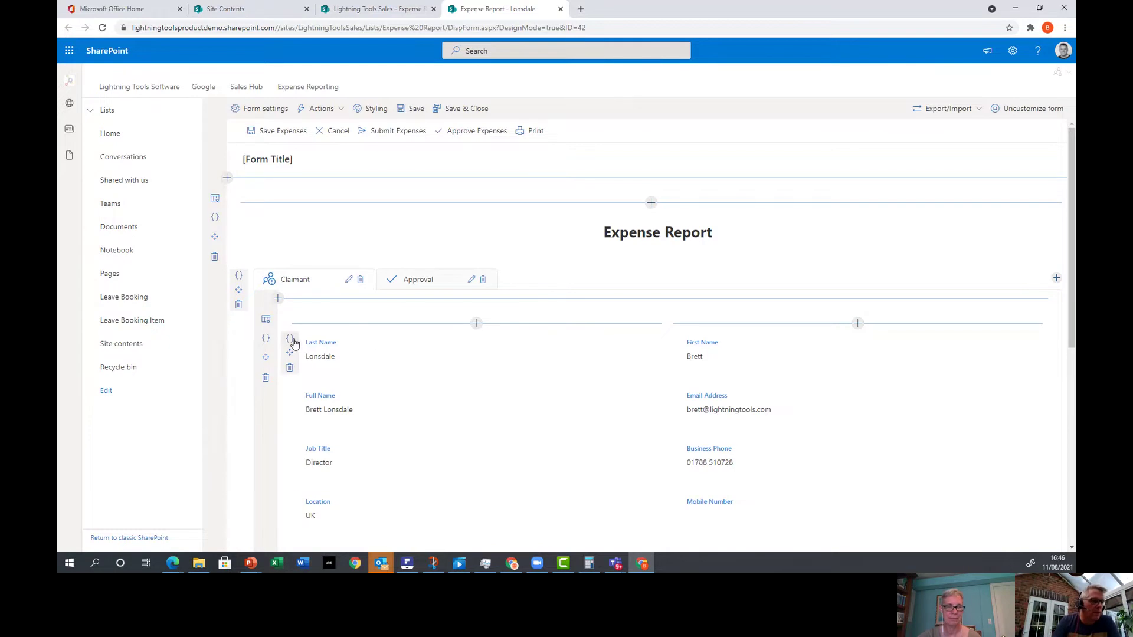
click(290, 339)
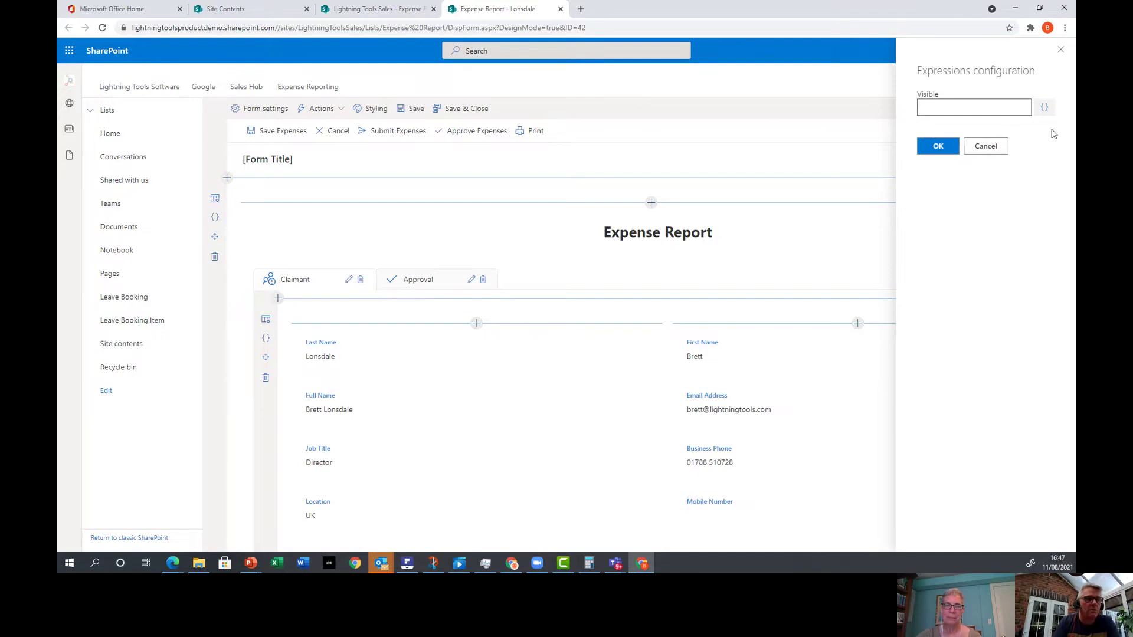
click(1046, 109)
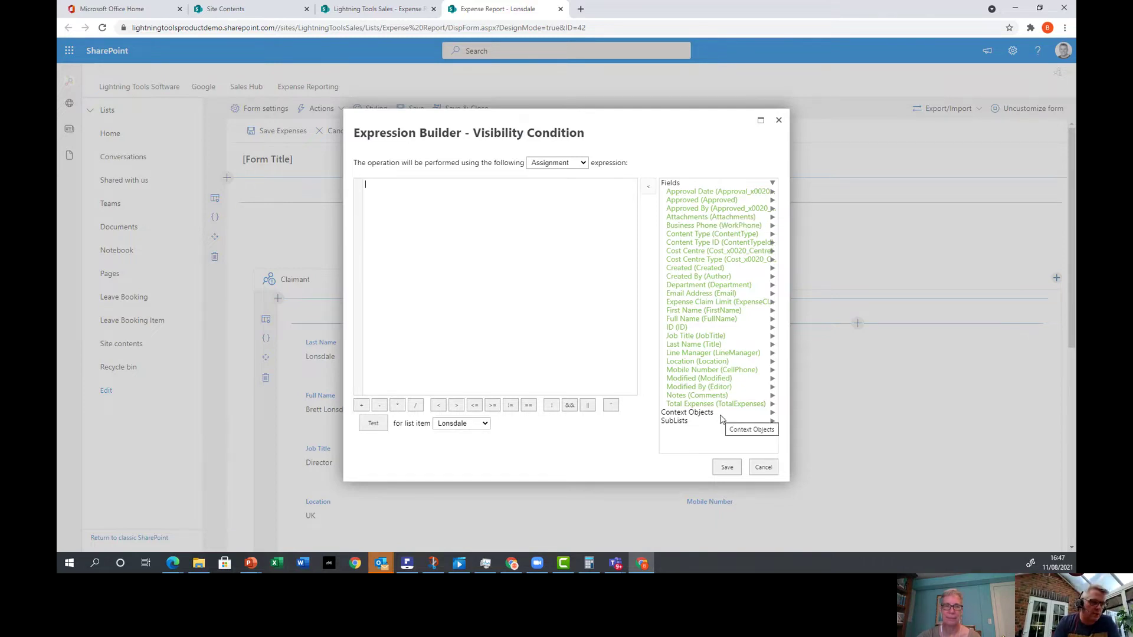
click(681, 422)
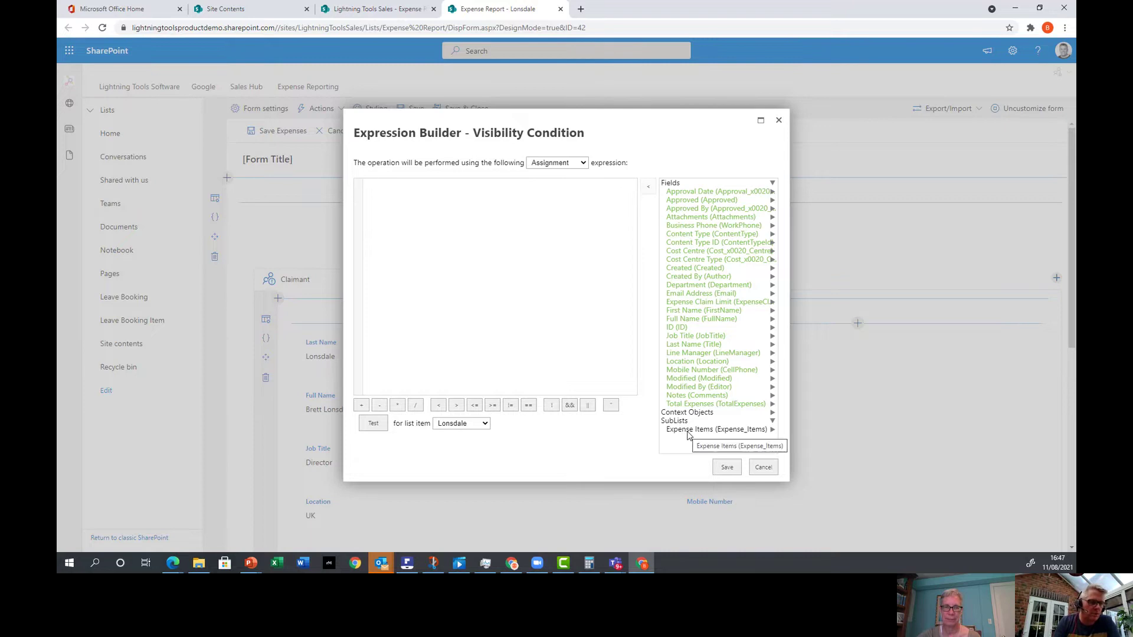
click(688, 436)
scroll(725, 382, down, 1)
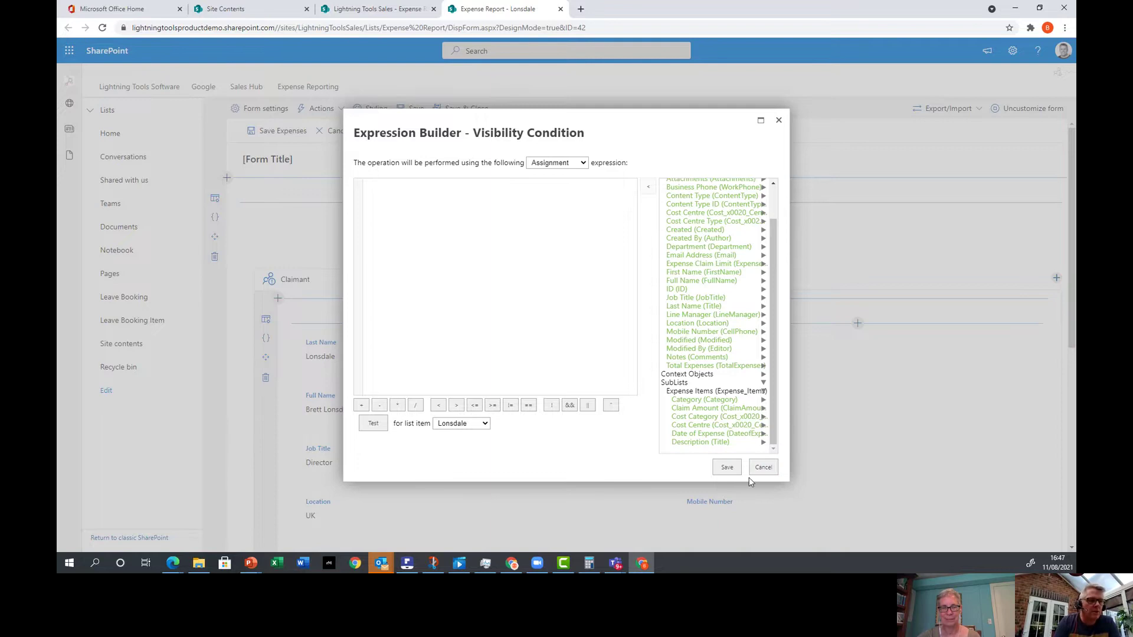
click(764, 468)
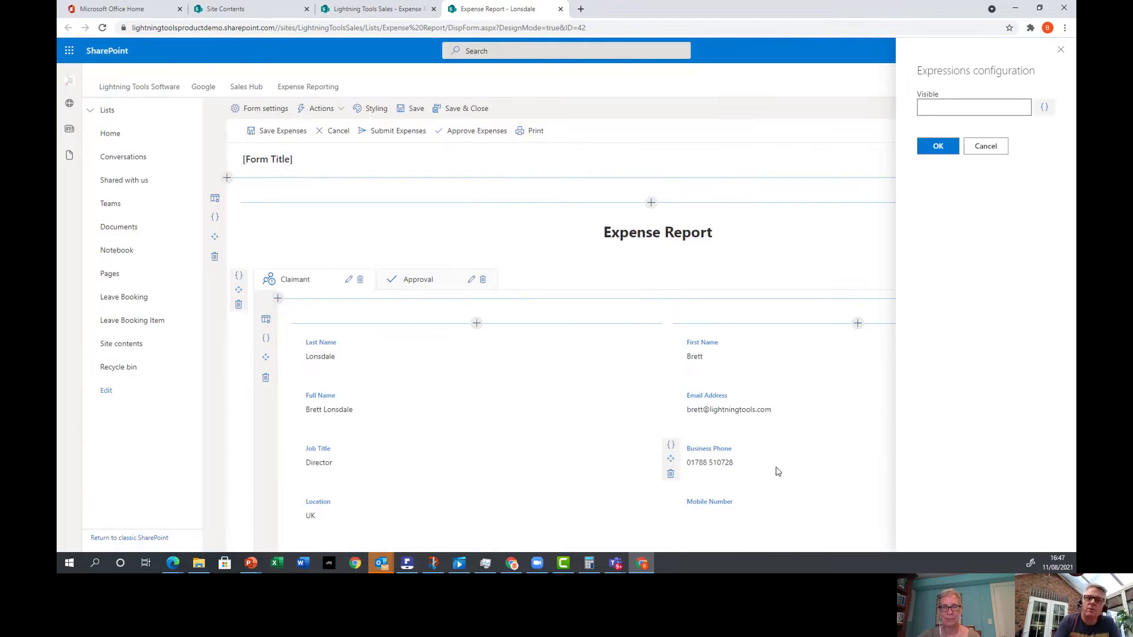
click(1062, 50)
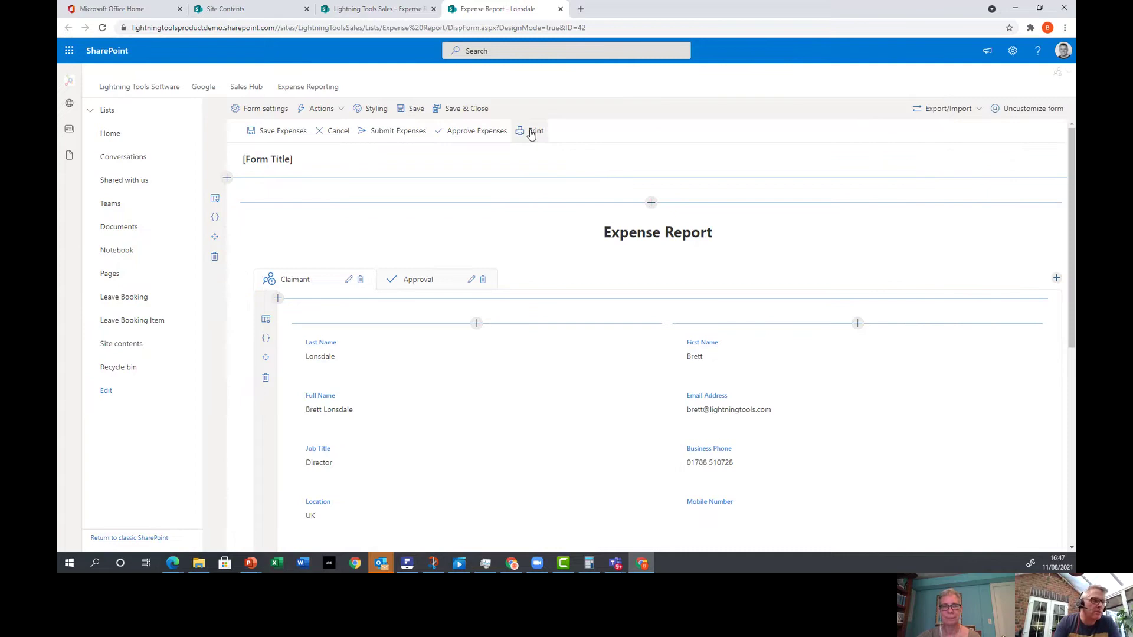
Open the Print command's Edit settings from the form's Command Bar actions.
click(328, 113)
click(311, 127)
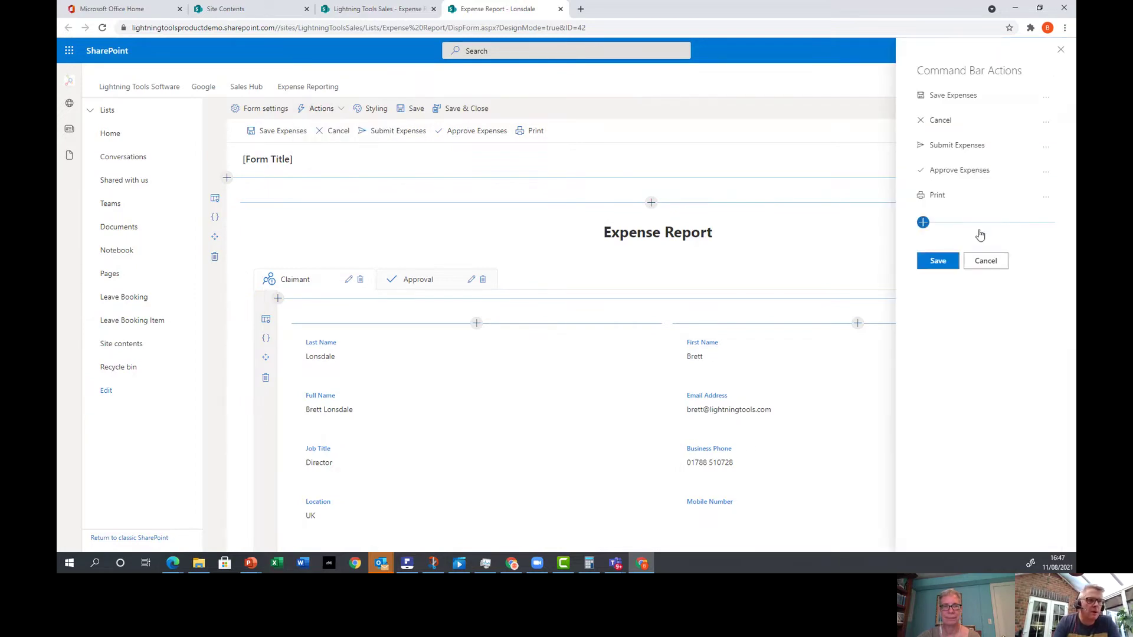
click(1048, 198)
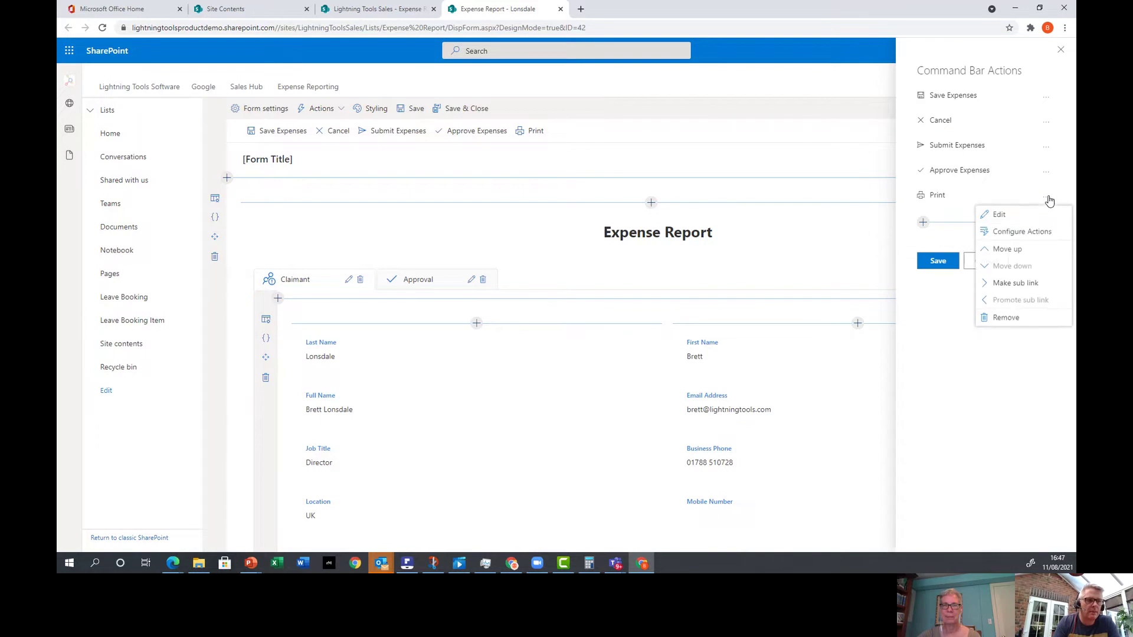
click(1001, 216)
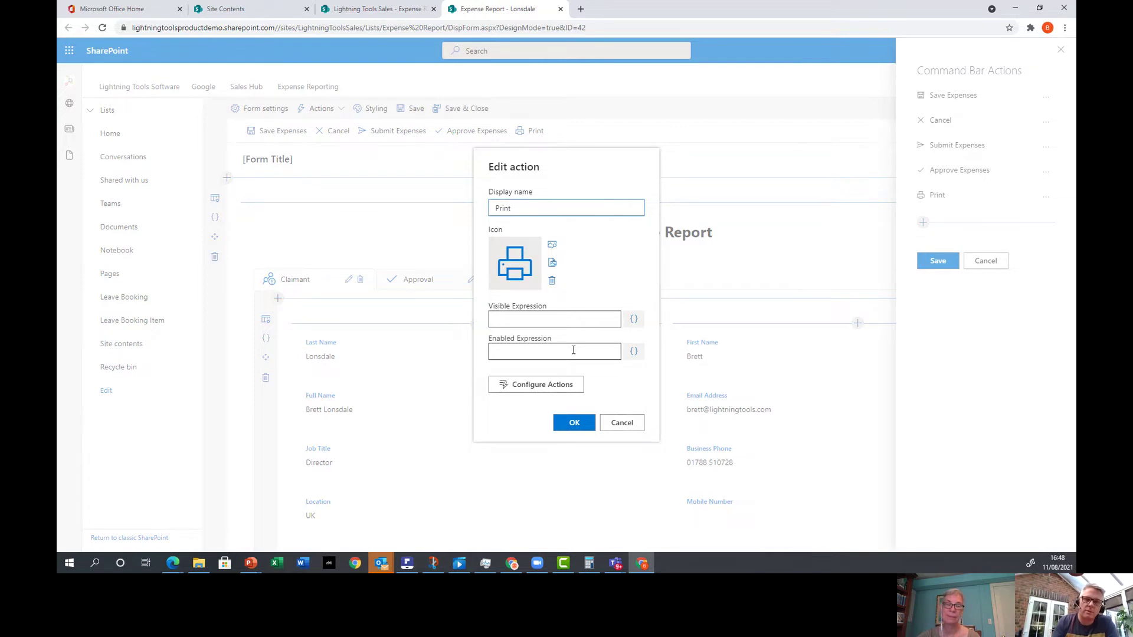
Try an Azure AD group check as Print's Enabled Expression, cancel it, then show Print's On Click actions.
click(634, 353)
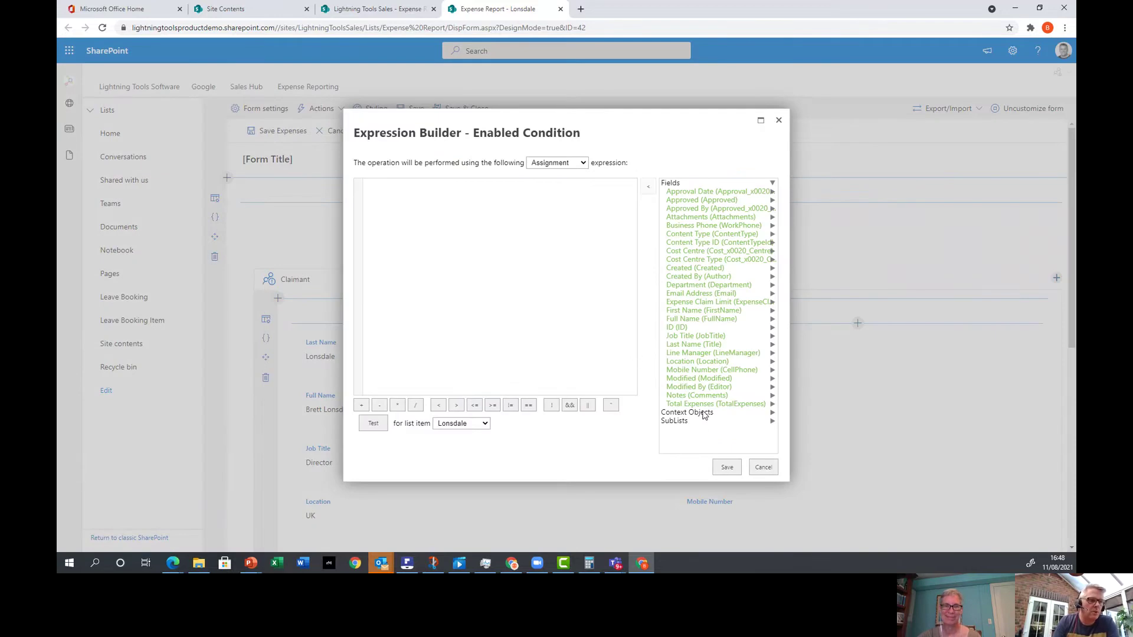
click(687, 412)
scroll(704, 415, down, 1)
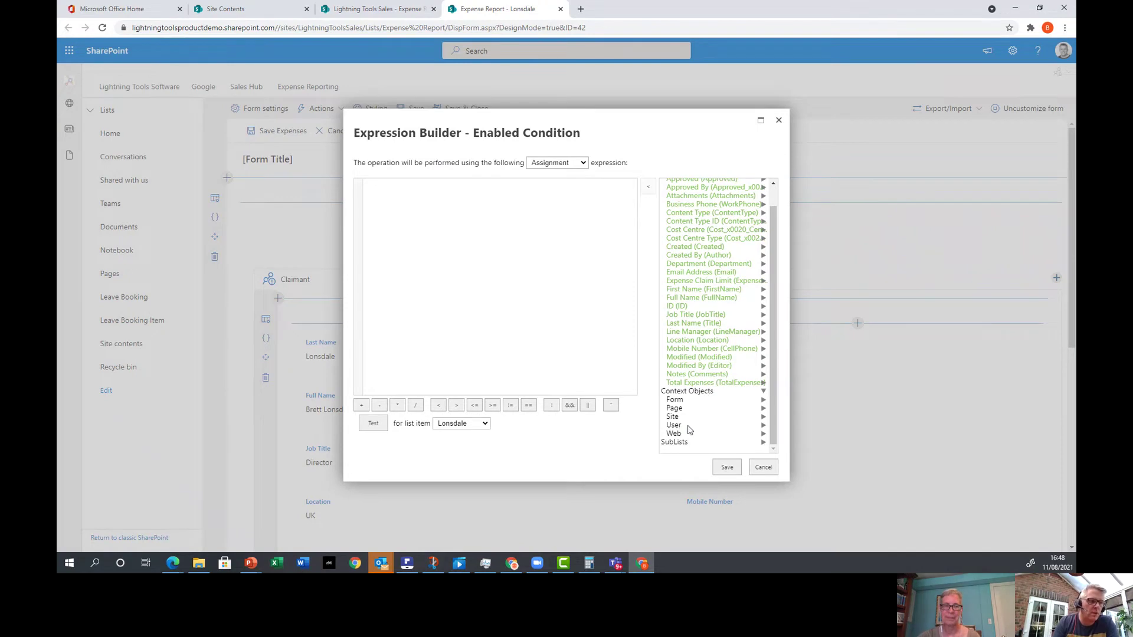
click(687, 427)
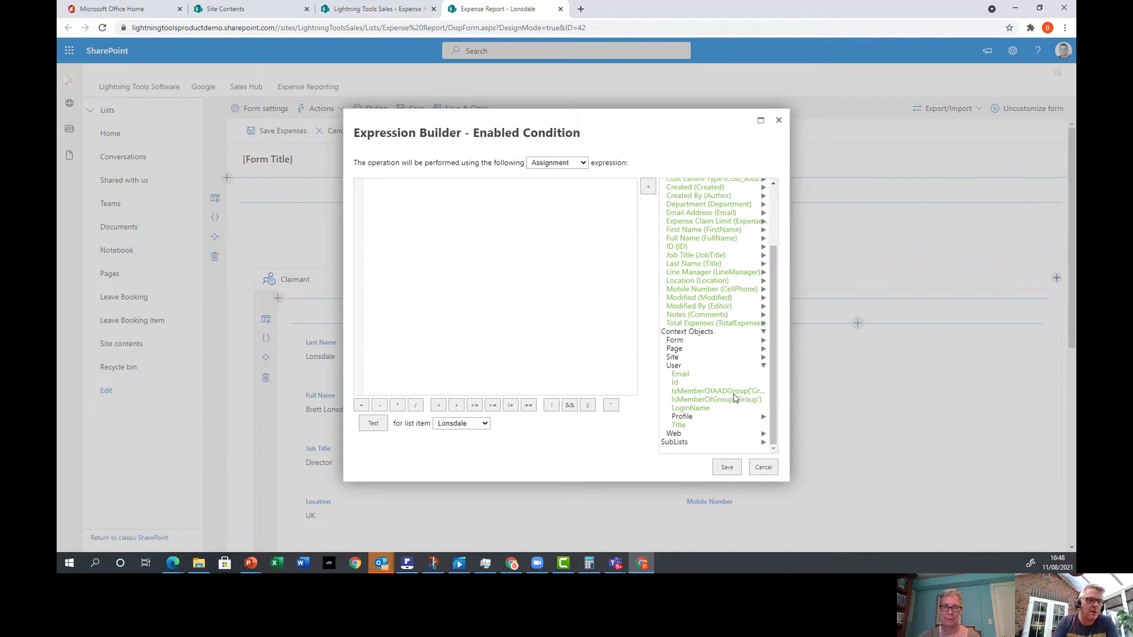
double_click(734, 393)
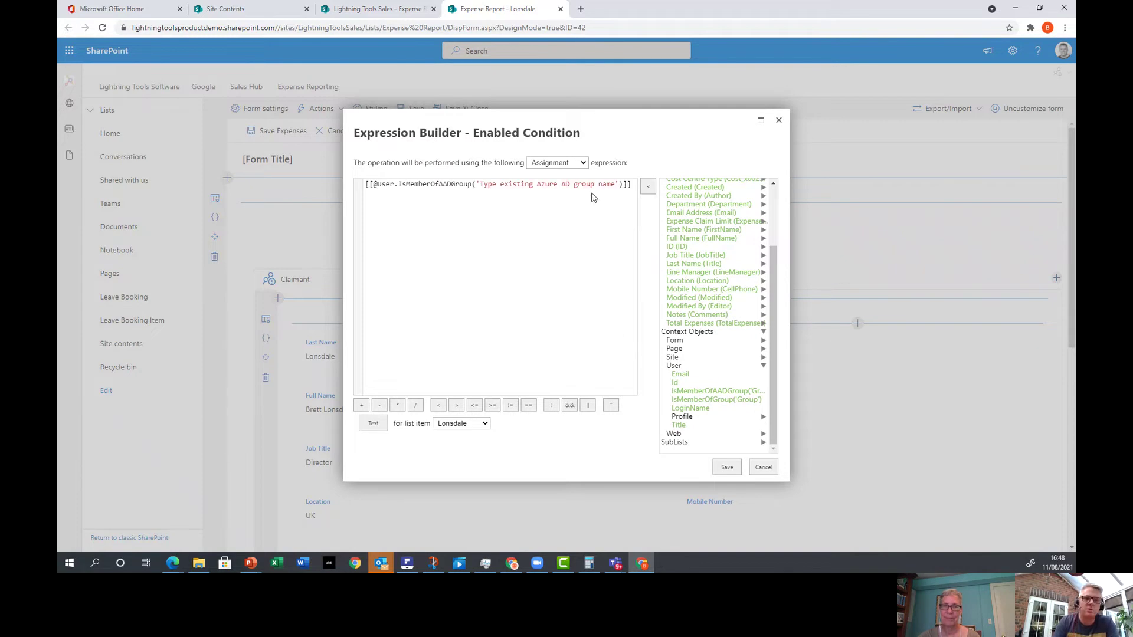
click(763, 468)
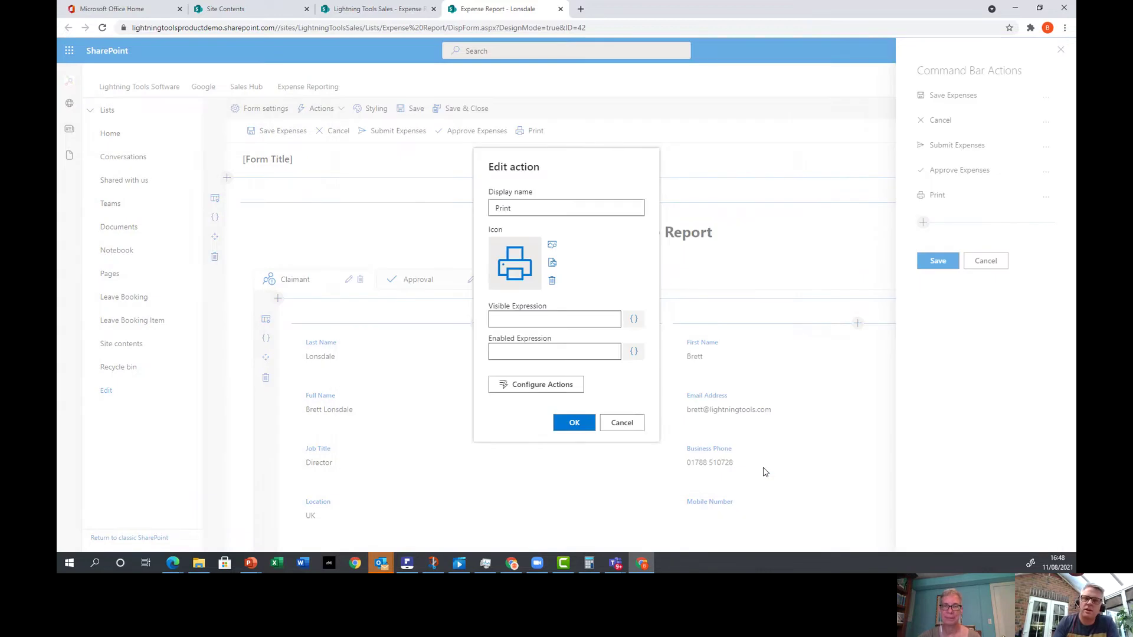
click(563, 391)
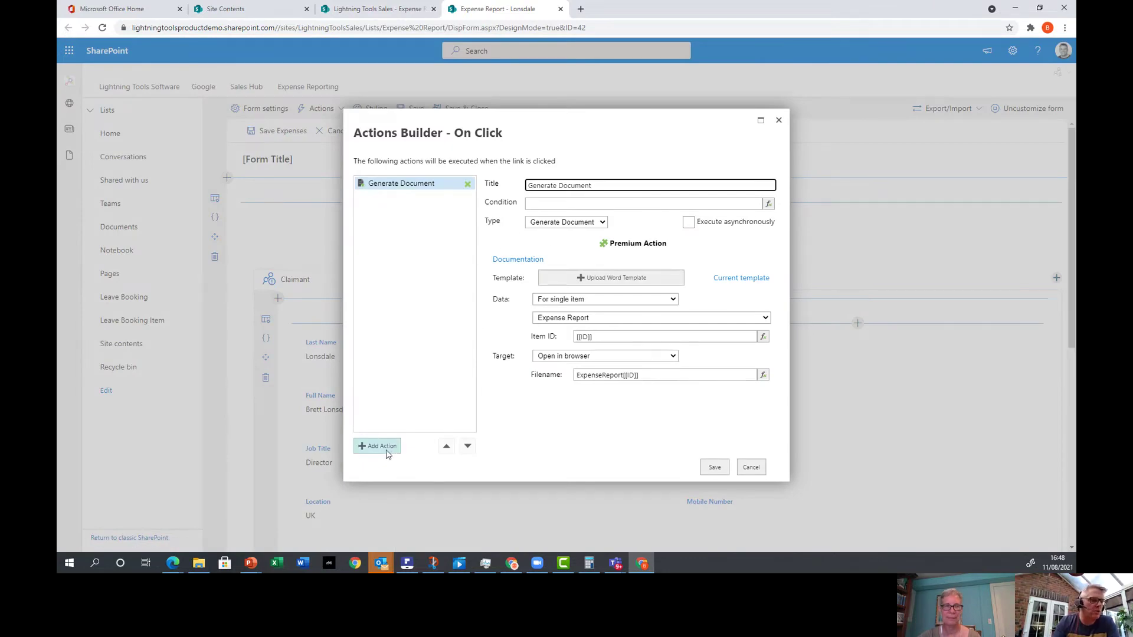
Add a Save Form action and move it above Generate Document.
click(387, 451)
click(583, 225)
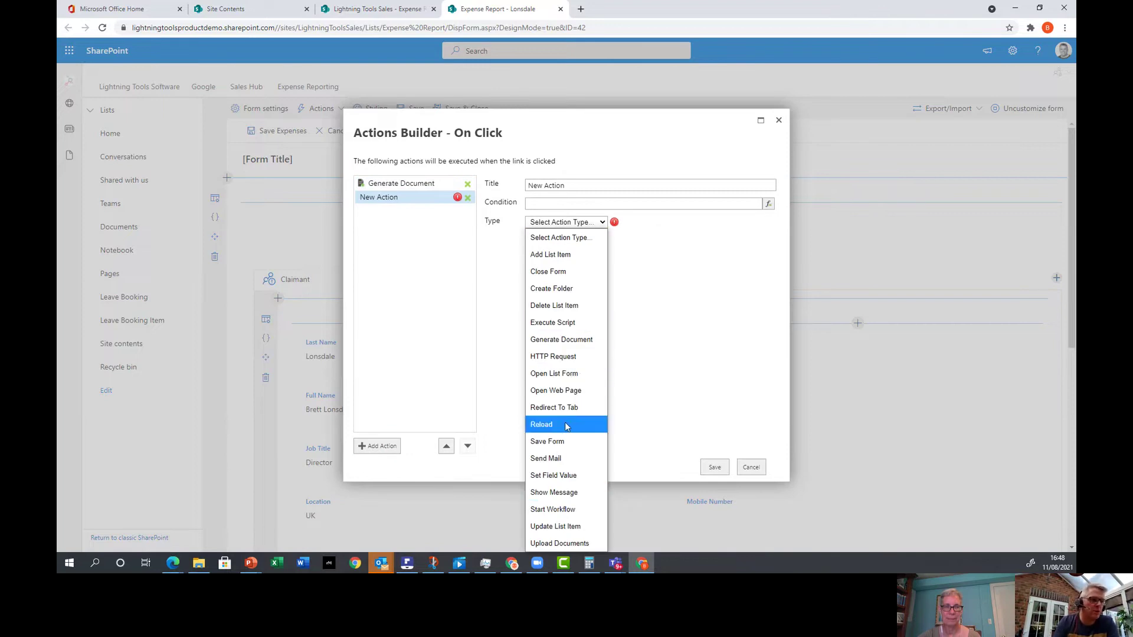
click(557, 443)
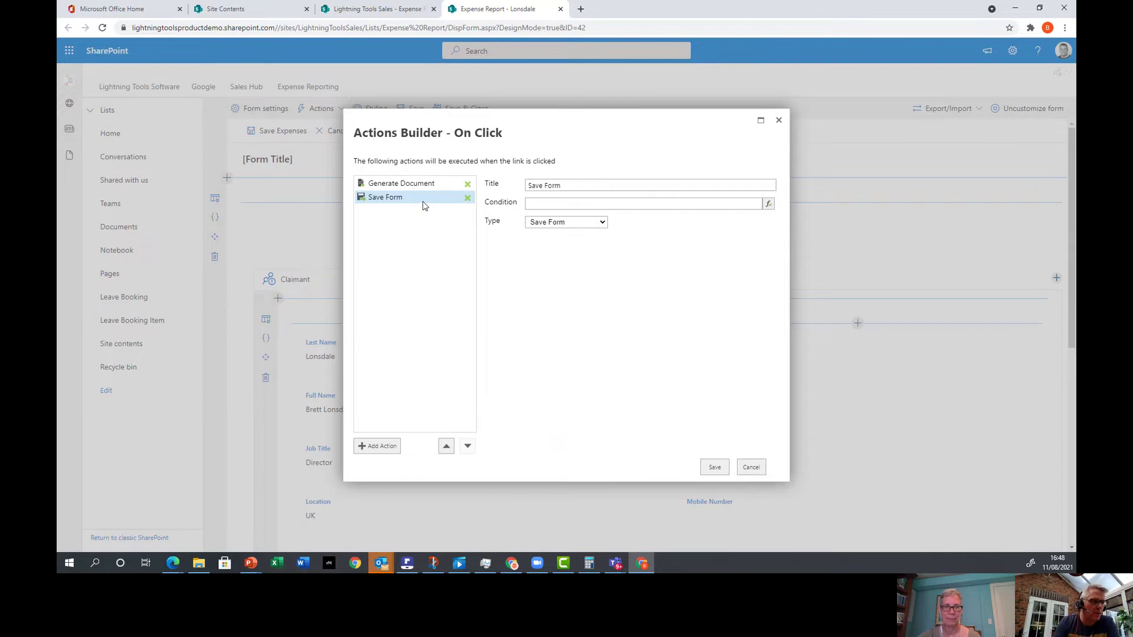
click(446, 447)
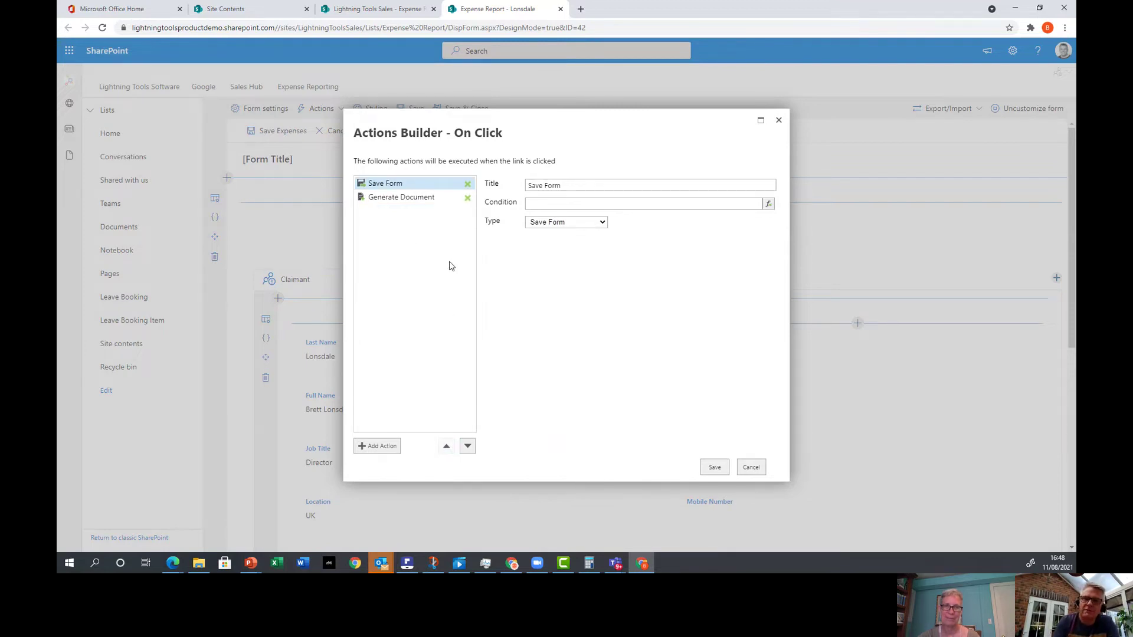
Add a Send Mail action, delete Generate Document, then close the Actions Builder without saving.
click(379, 446)
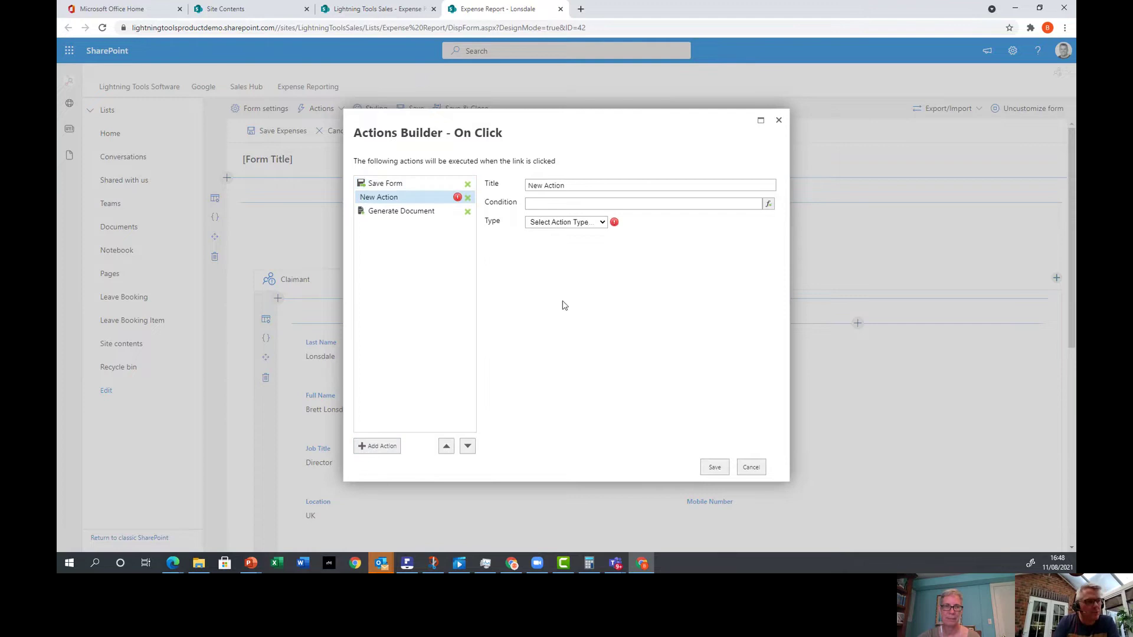
click(594, 228)
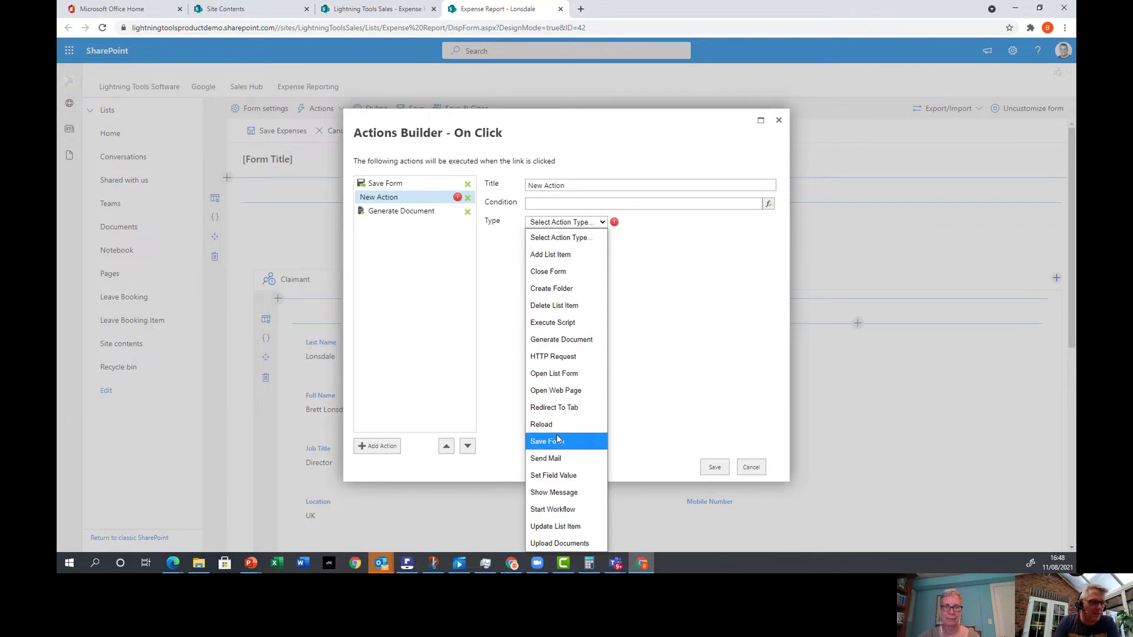
click(585, 458)
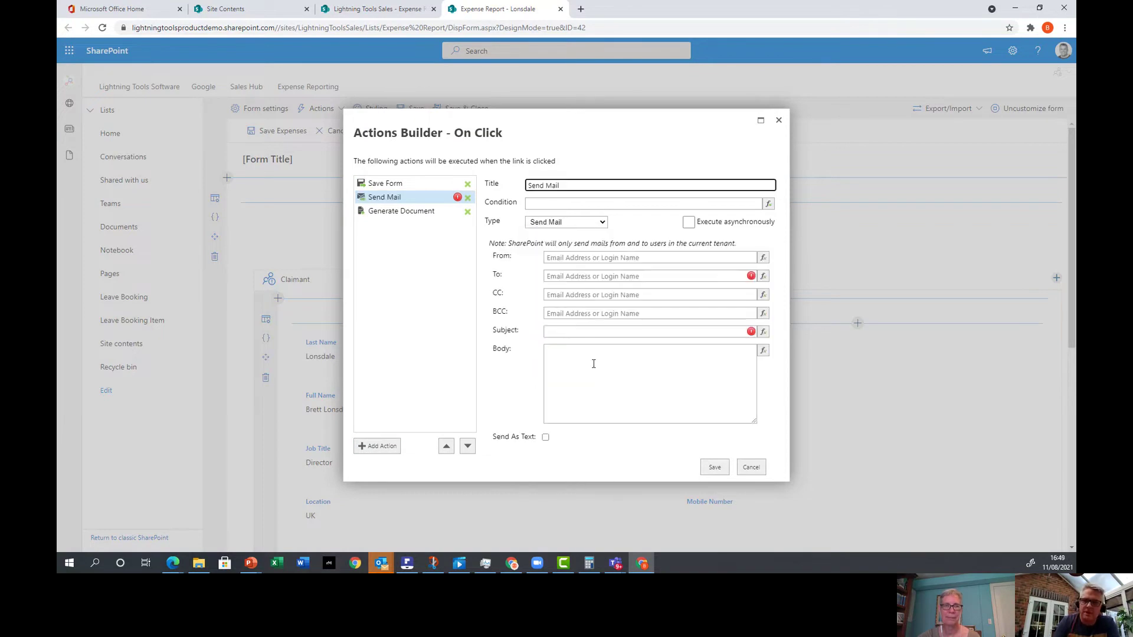
click(467, 212)
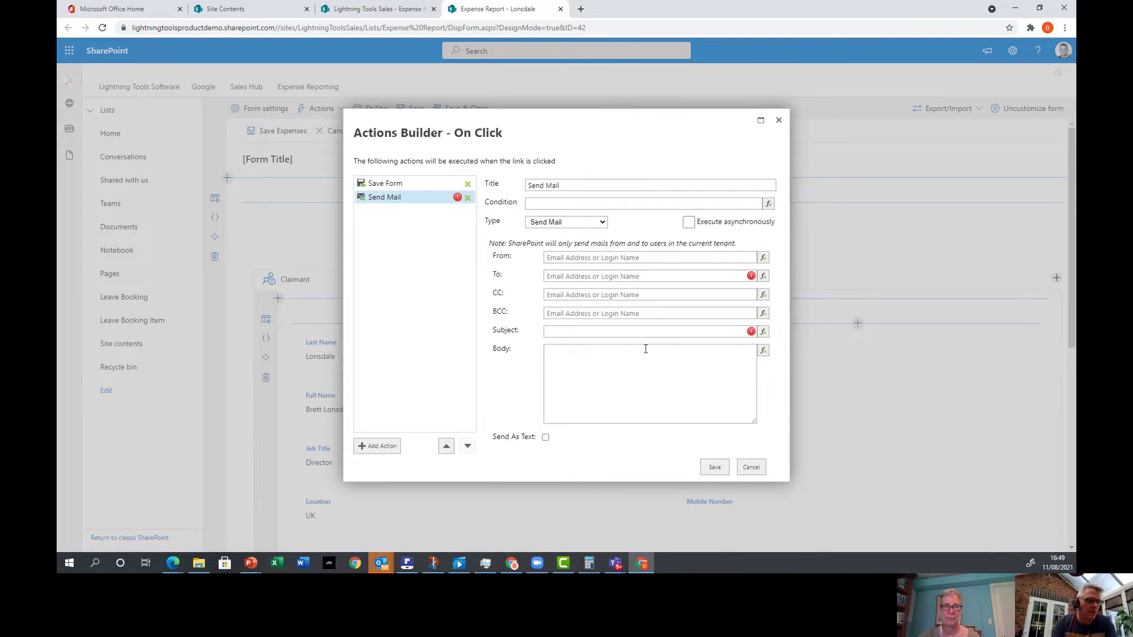
click(763, 468)
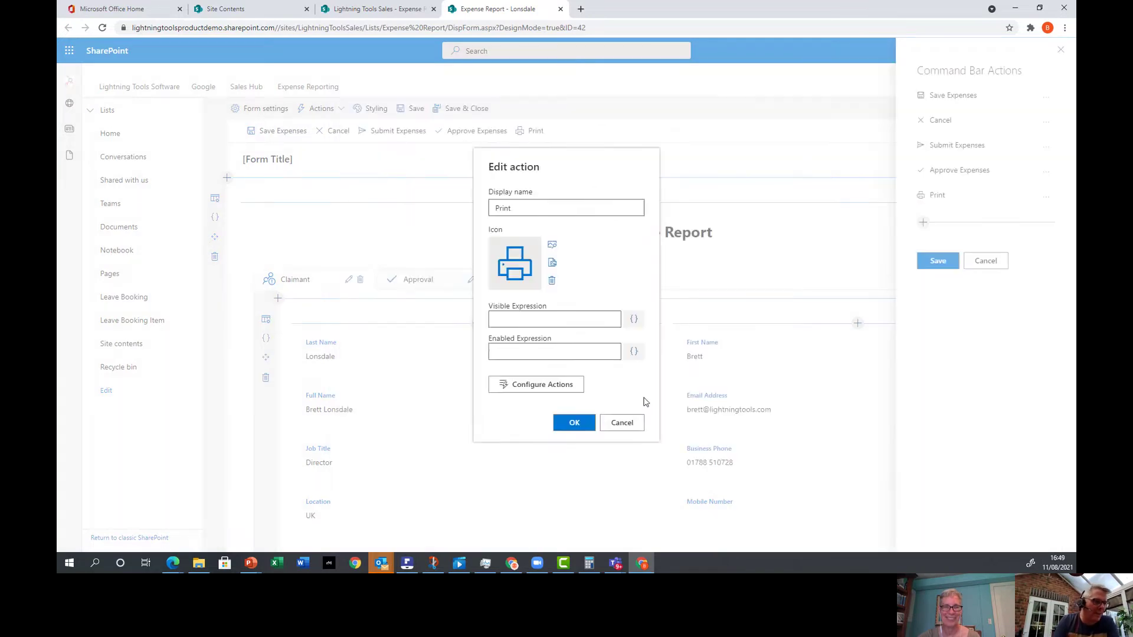
Switch Generate Document's data to 'For multiple items', then try a Last Name query filter and cancel it.
click(556, 385)
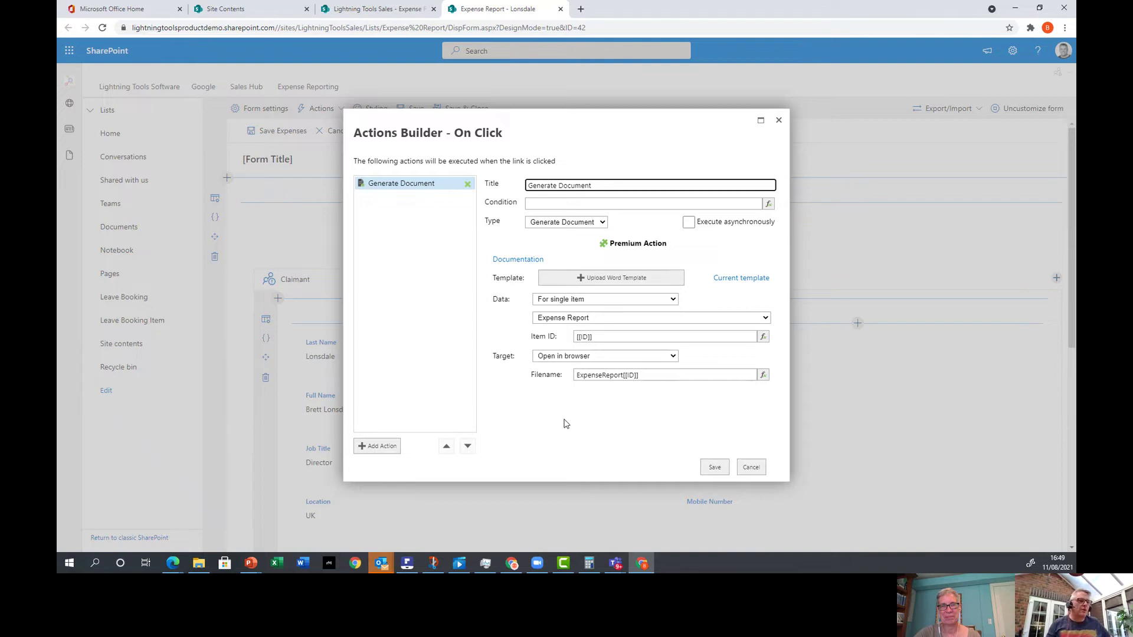
click(633, 303)
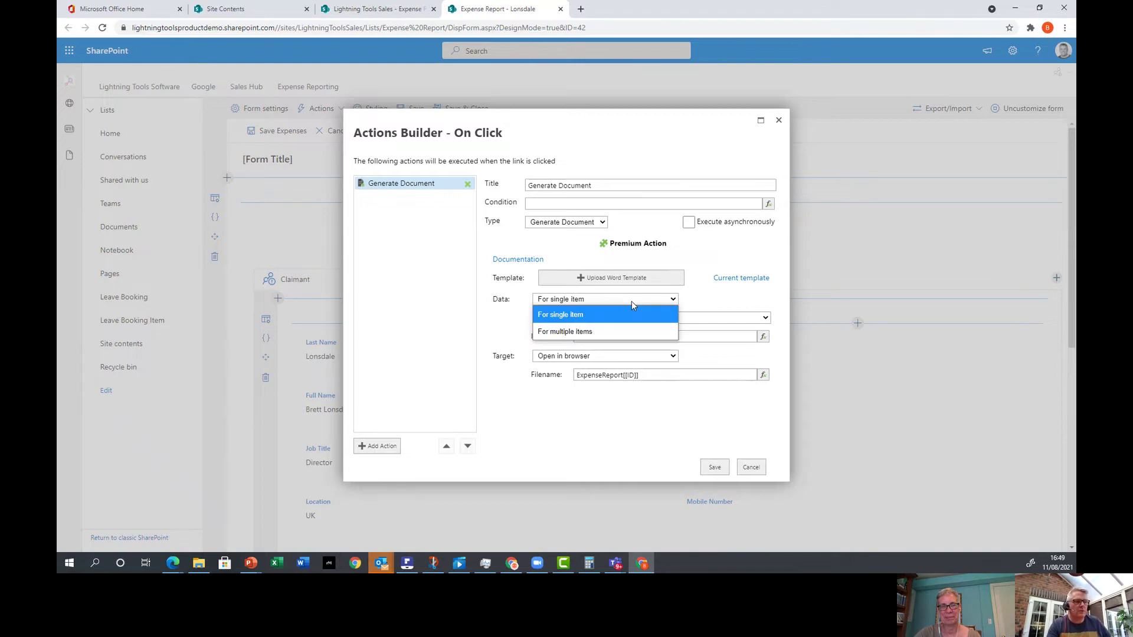
click(607, 332)
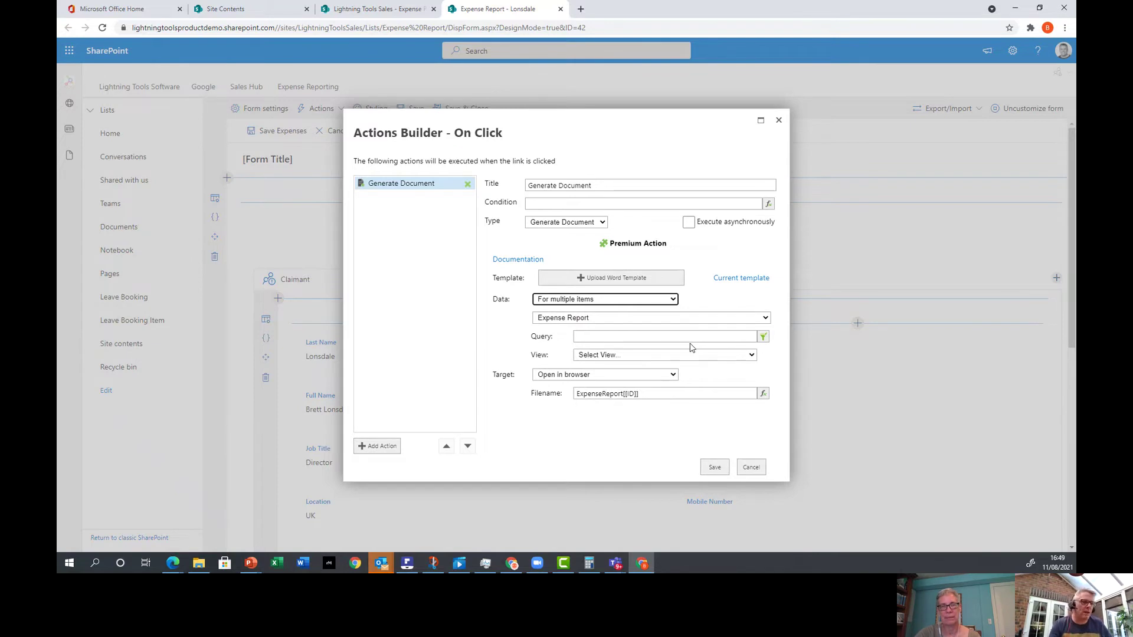
click(762, 337)
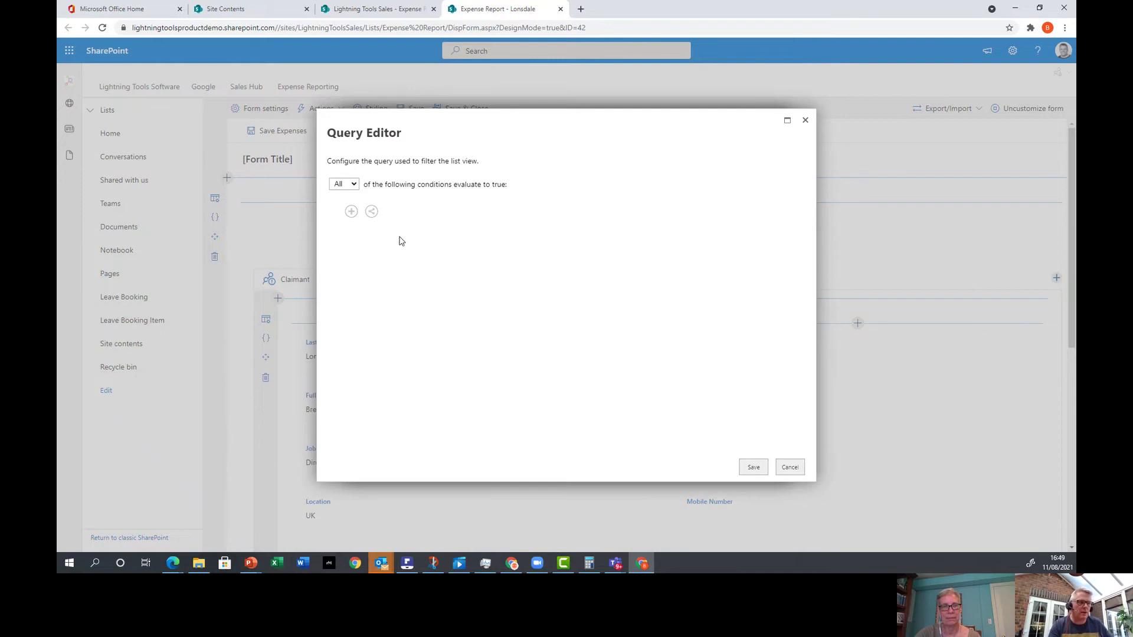
click(351, 212)
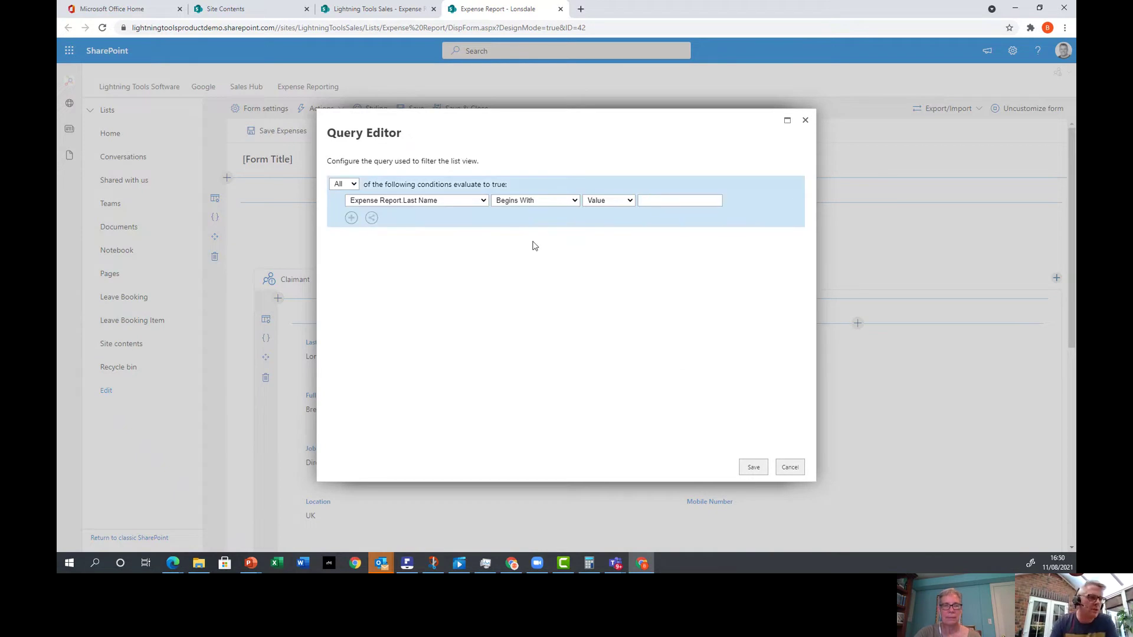
click(789, 467)
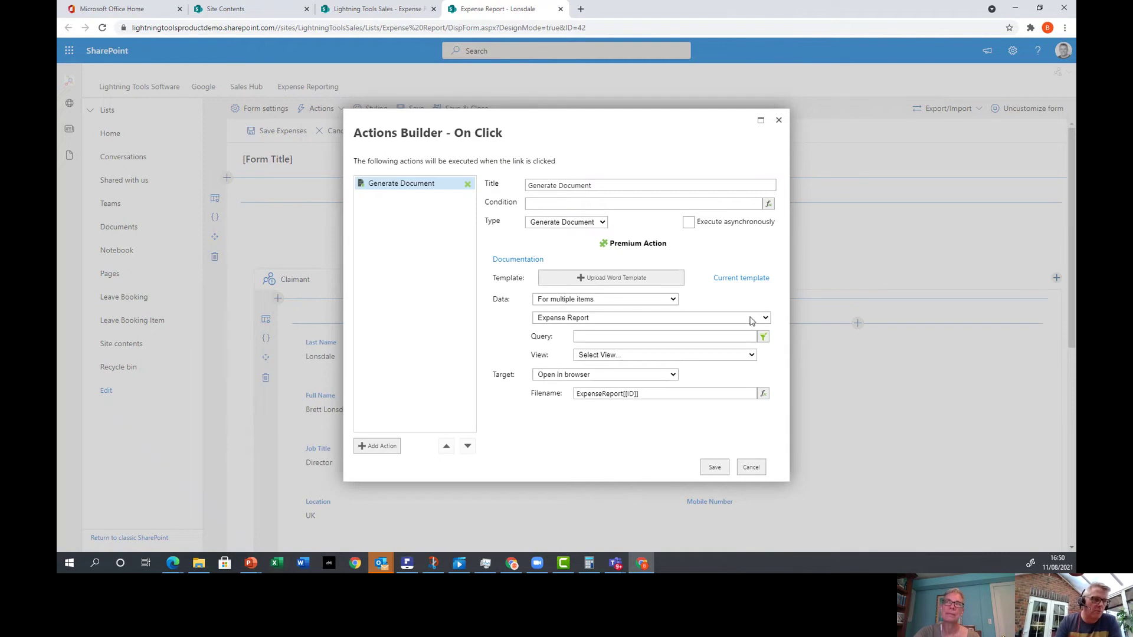
Return the data to a single Expense Report item and review its Item ID expression unchanged.
click(672, 301)
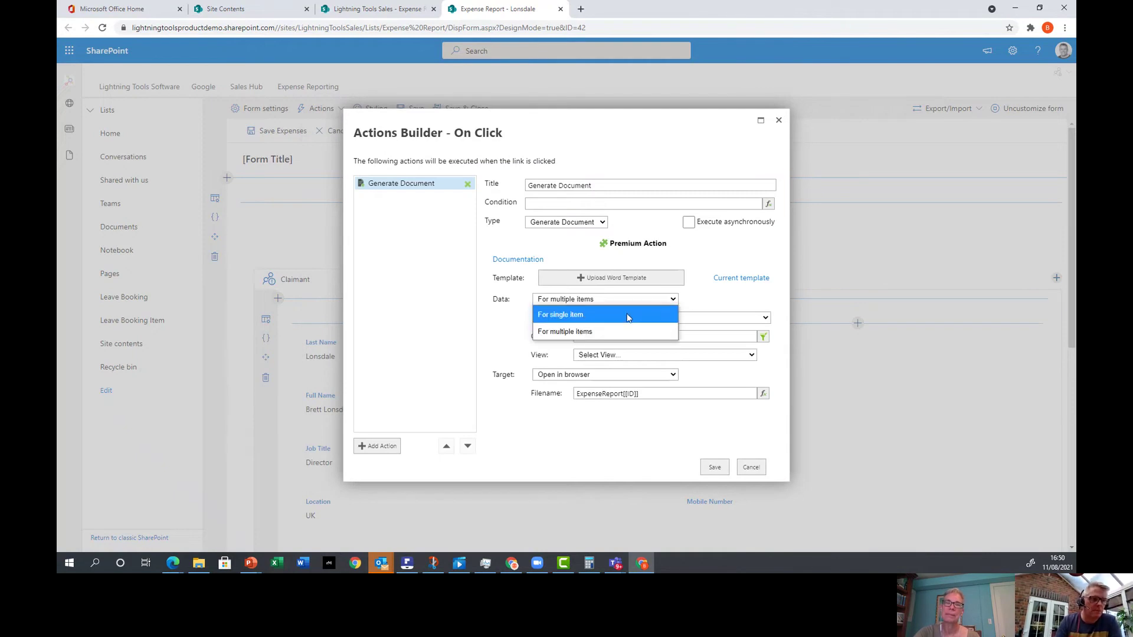
click(628, 317)
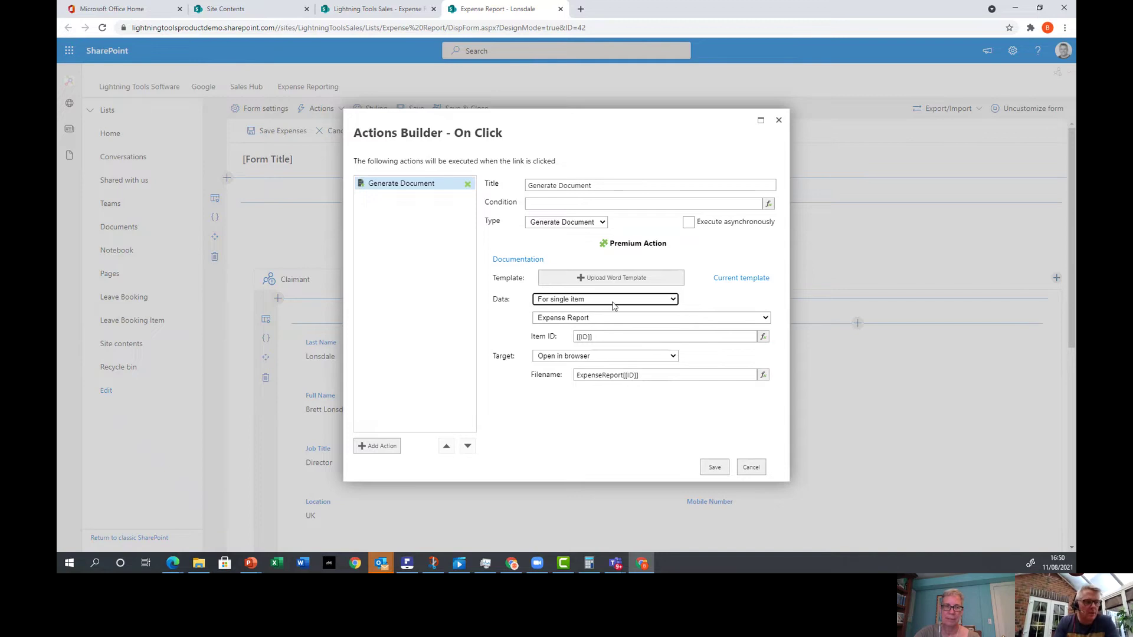
click(590, 319)
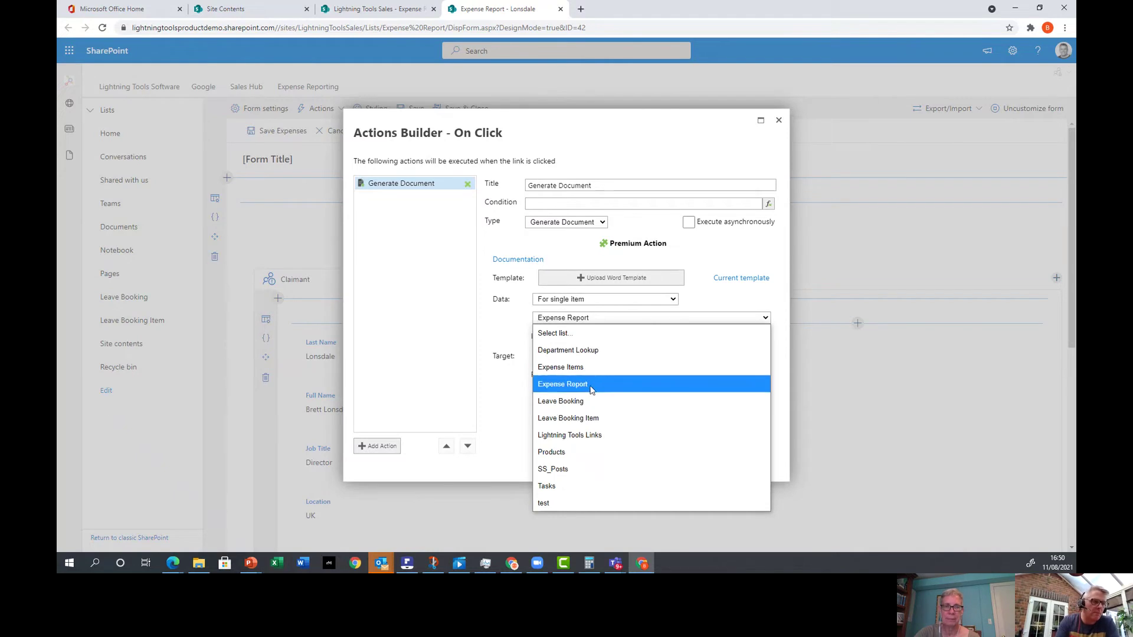
click(590, 385)
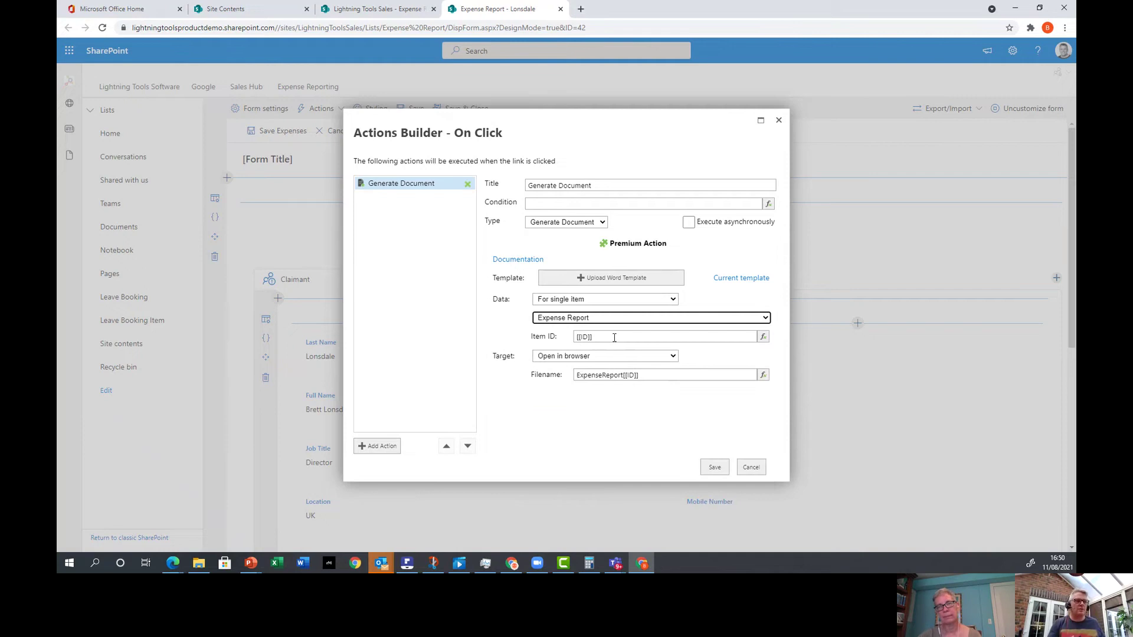
click(763, 337)
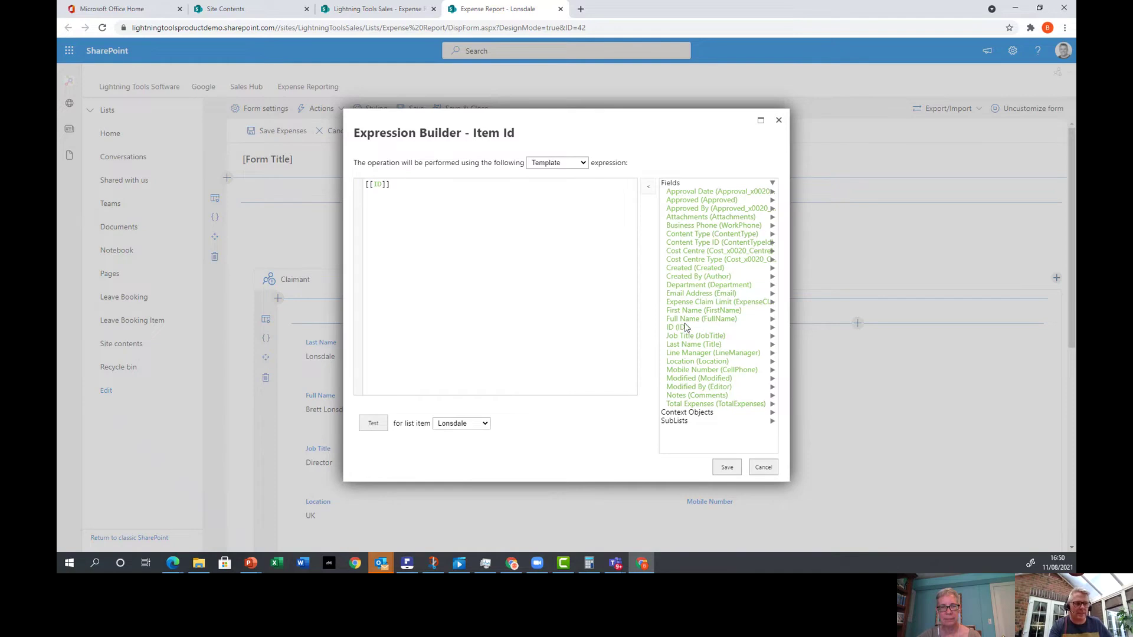
click(757, 468)
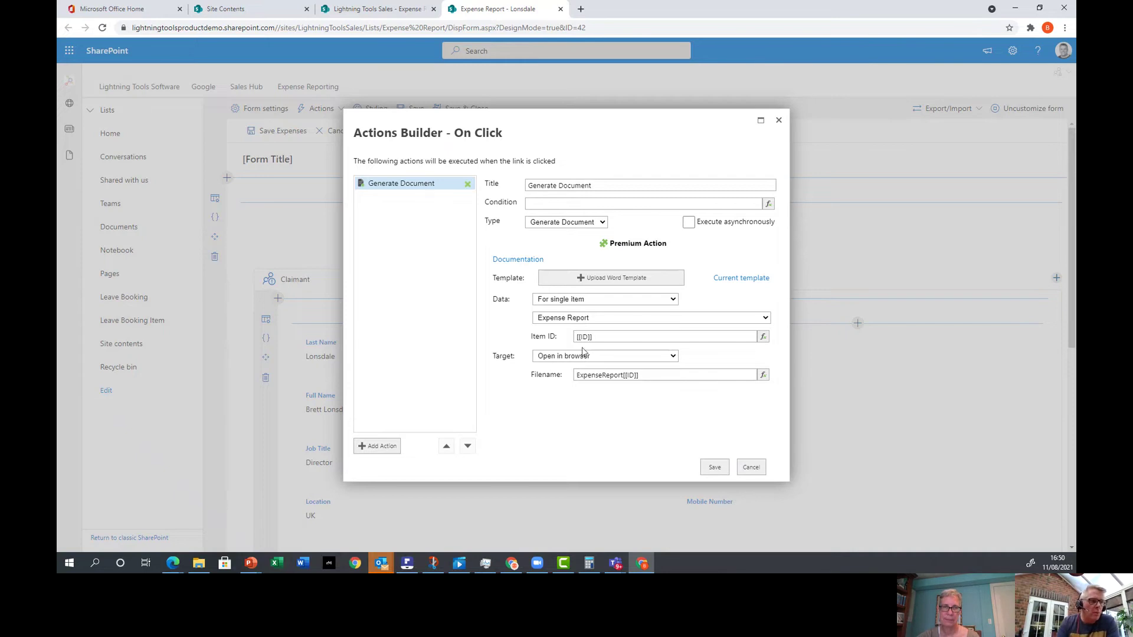
Keep the document opening in the browser and view the ExpenseReport[[ID]] file name expression.
click(564, 358)
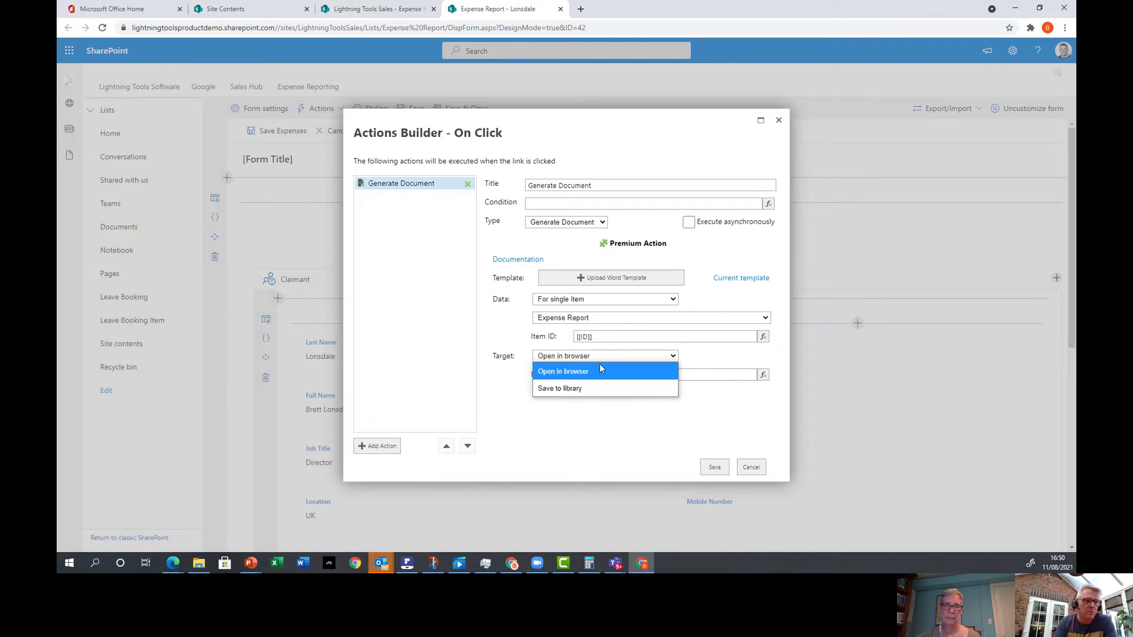
click(728, 407)
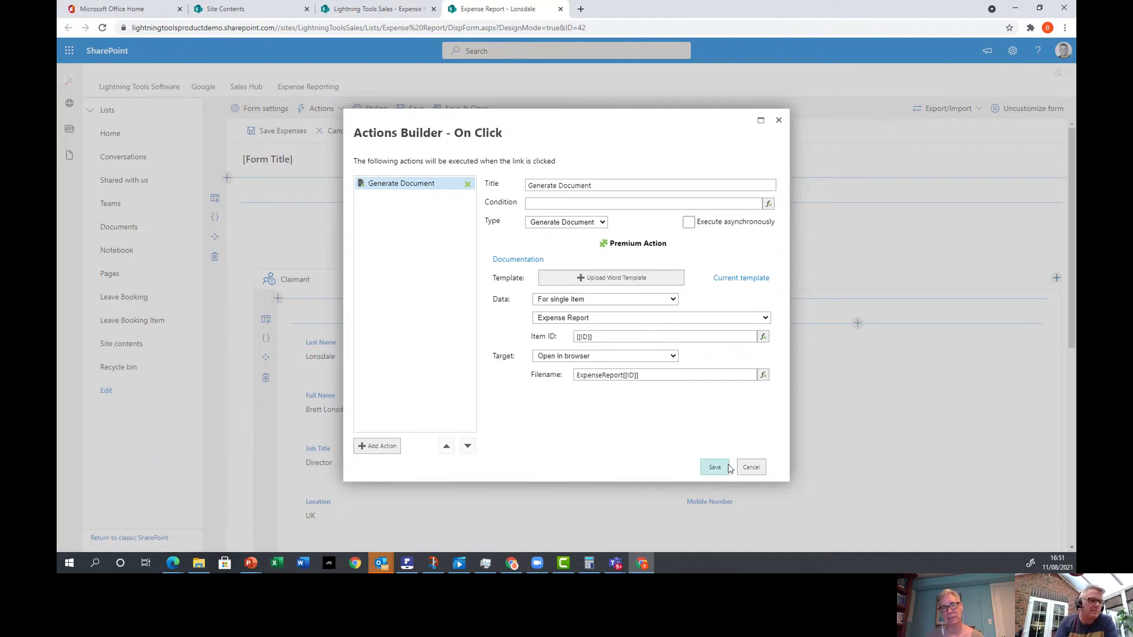
click(763, 375)
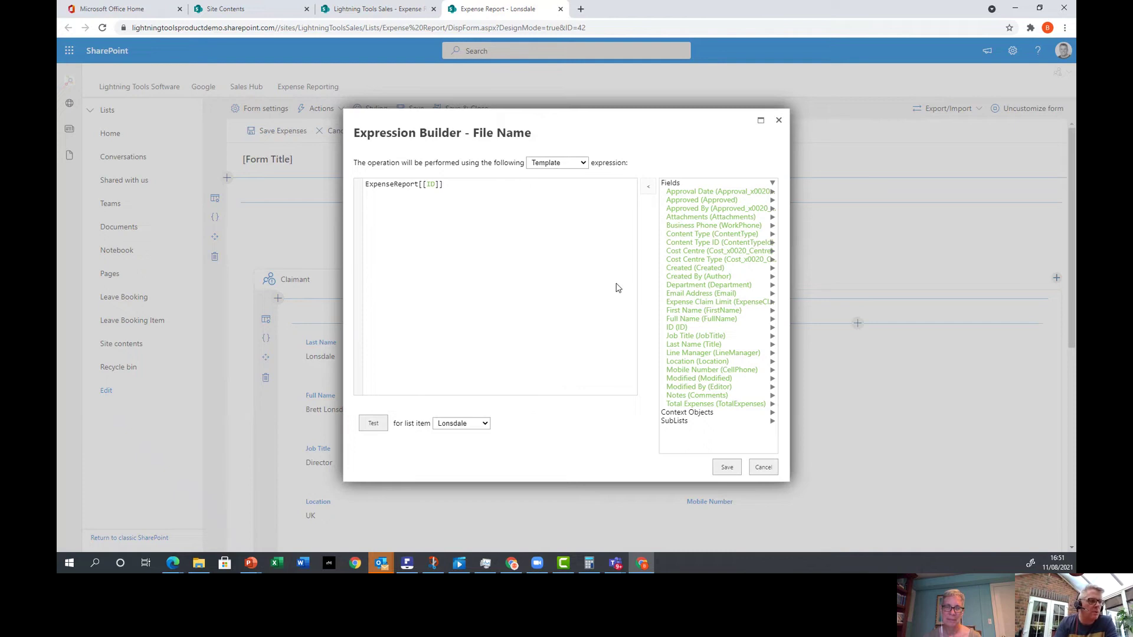
Keep the file name expression type as Template and cancel out of every Print action dialog.
click(575, 169)
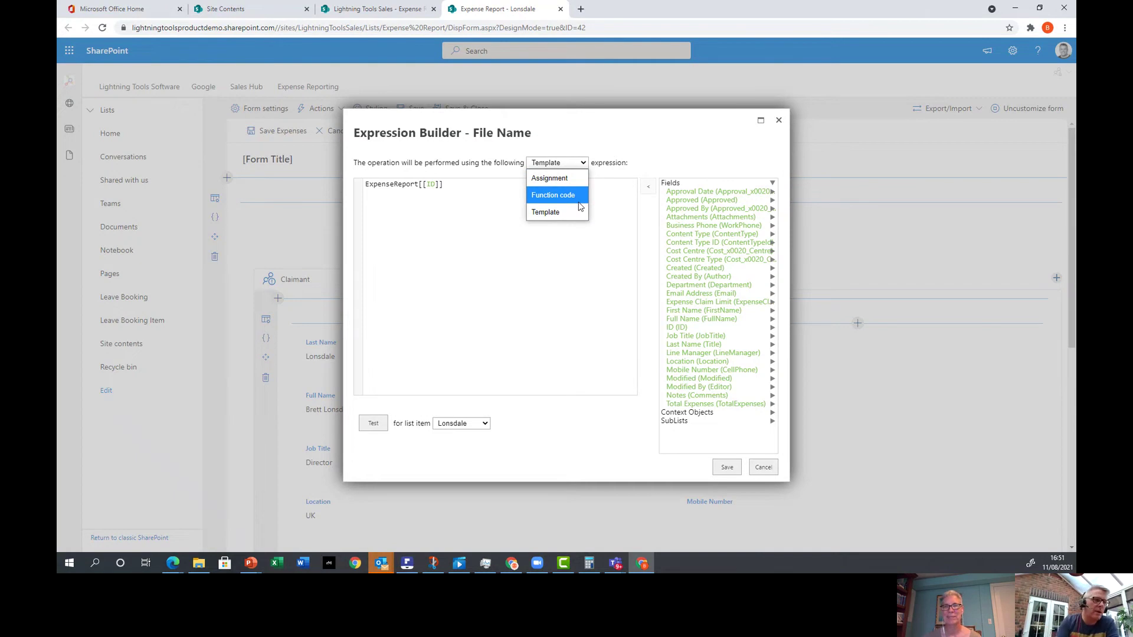
click(610, 344)
click(760, 468)
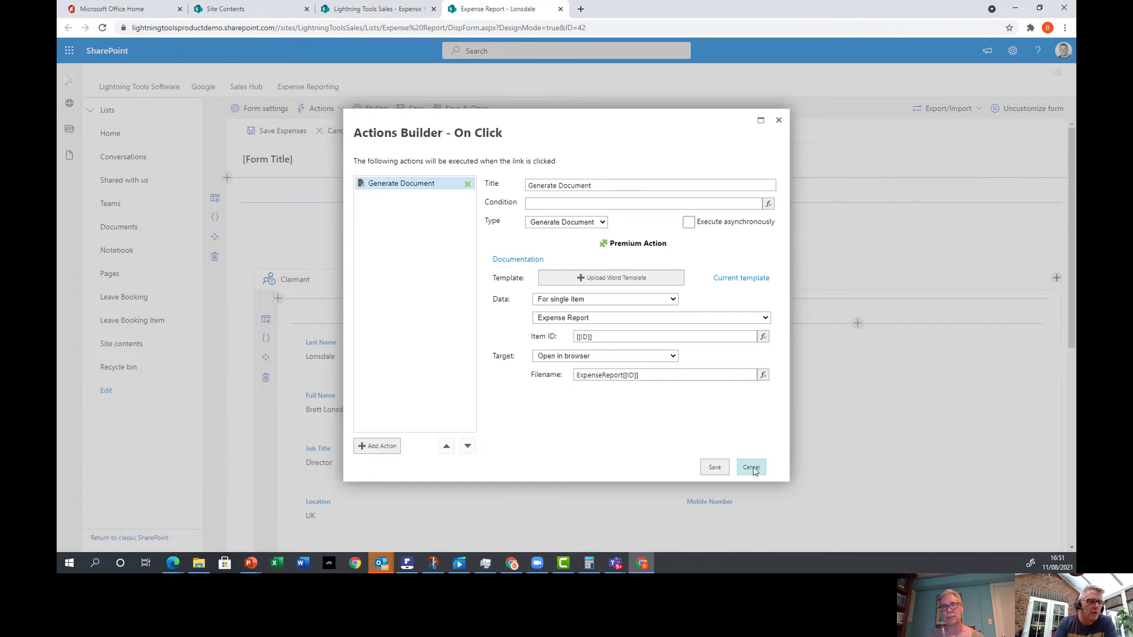
click(751, 468)
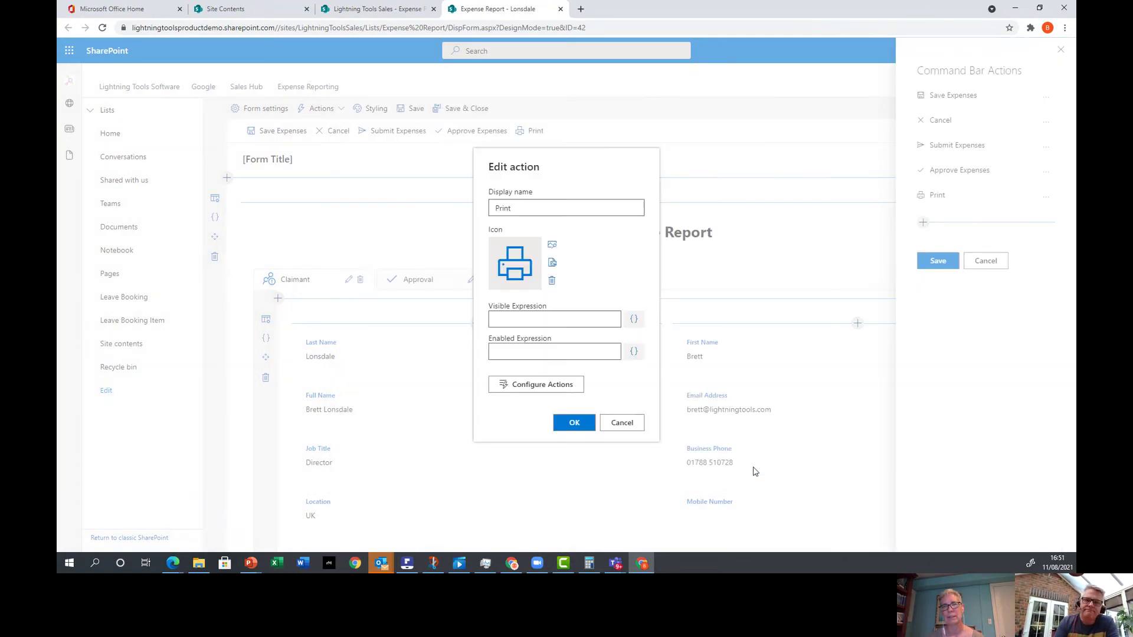
click(626, 423)
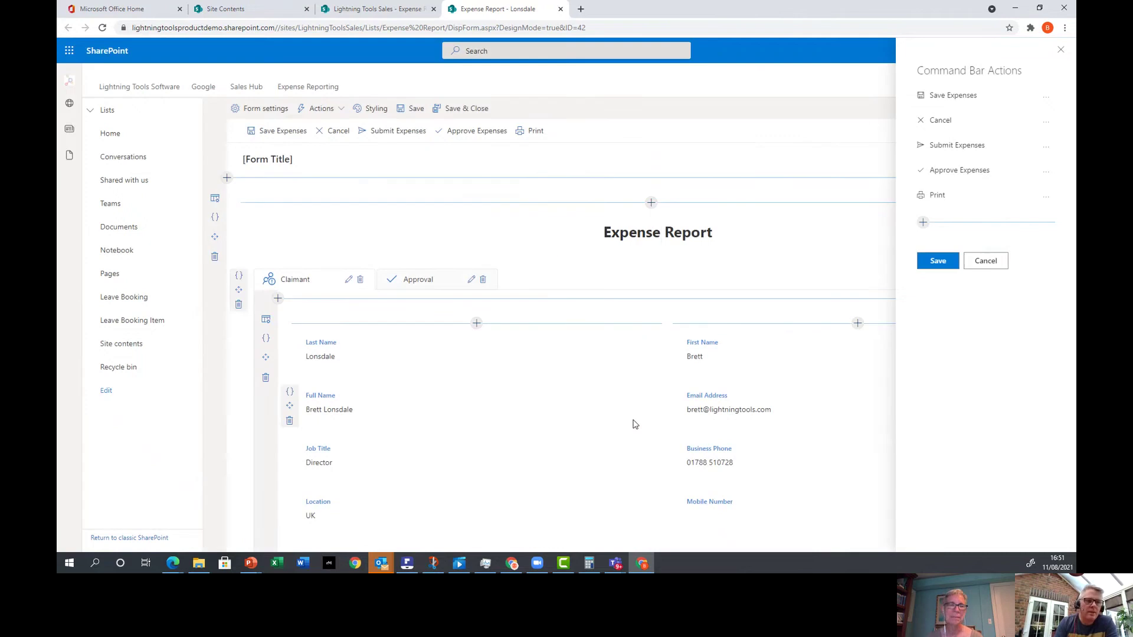
click(986, 263)
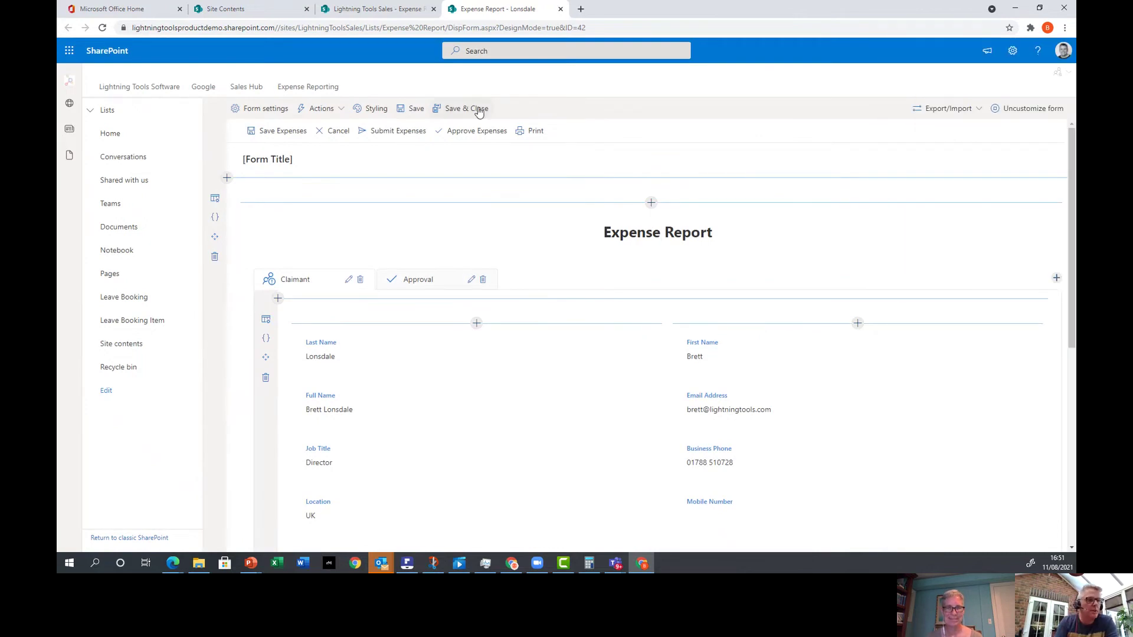
Save and close the form, select all four Expense Report rows, and run Print Expense Report.
click(479, 109)
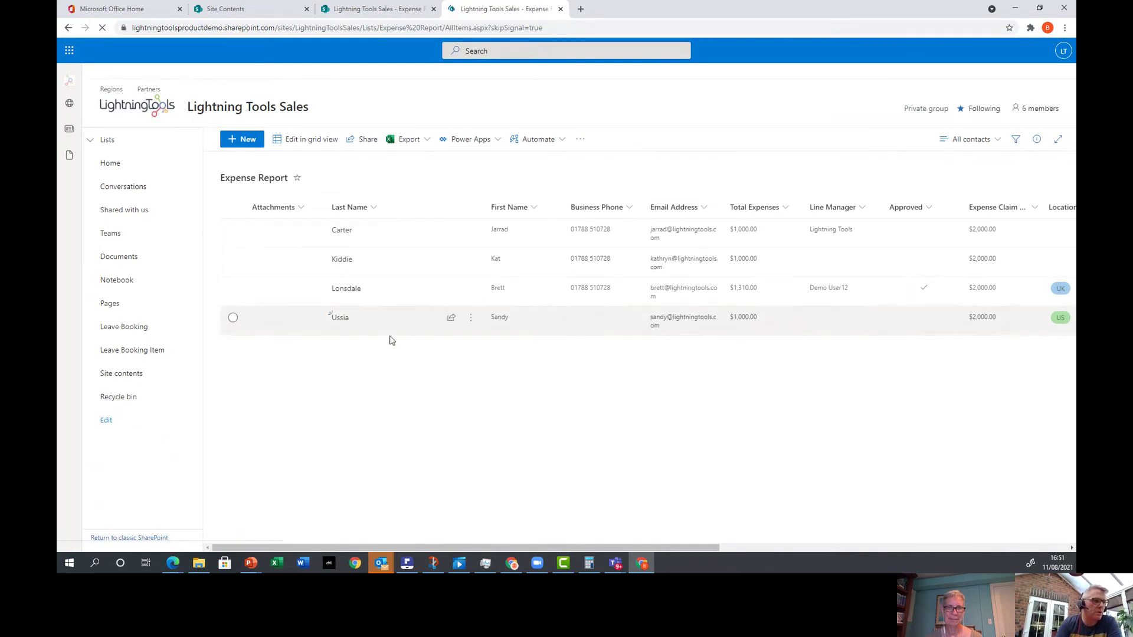
click(233, 230)
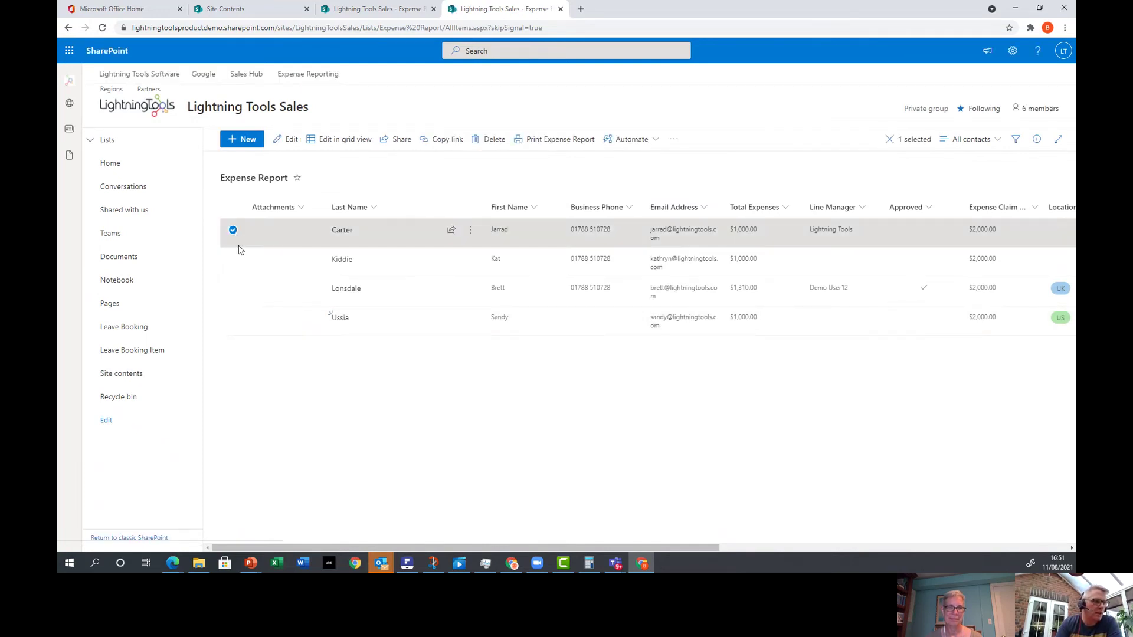
click(233, 272)
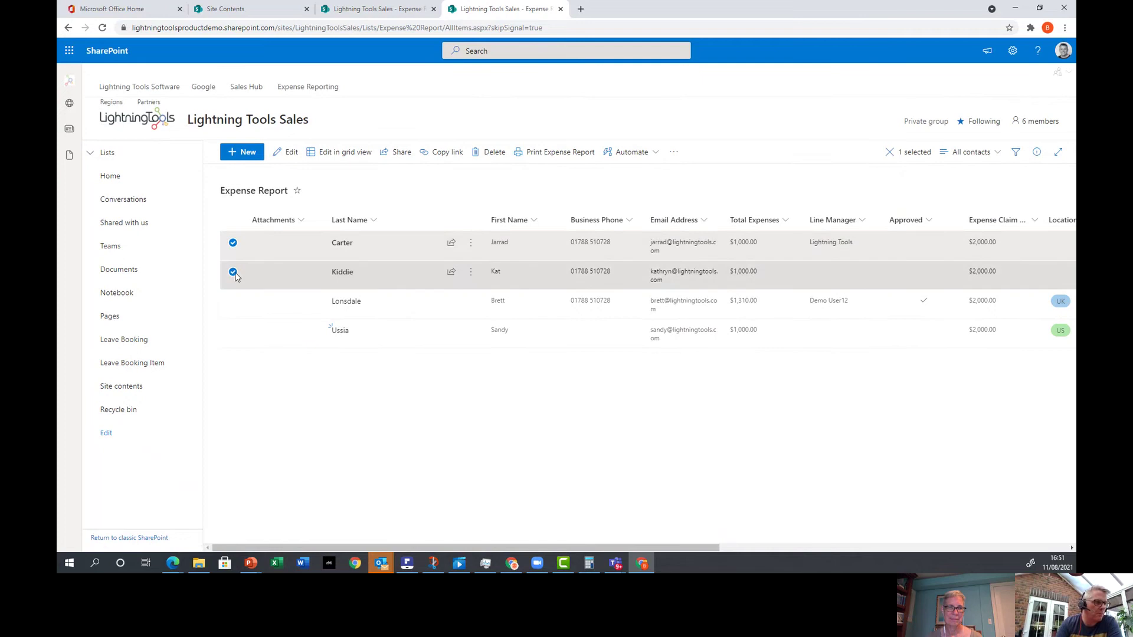
click(234, 302)
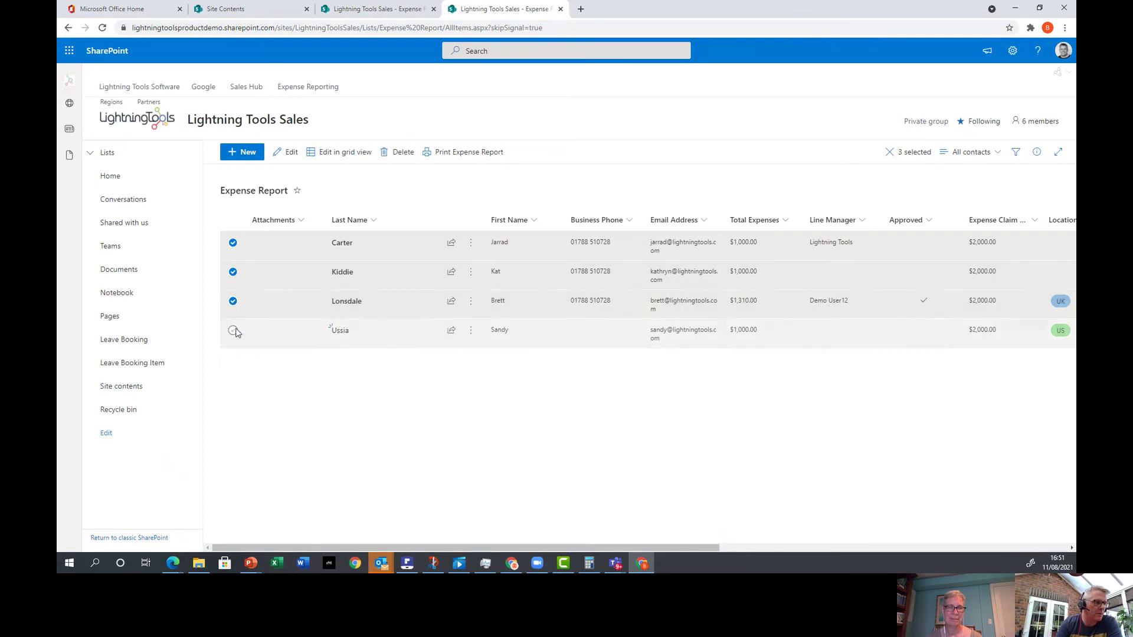
click(233, 330)
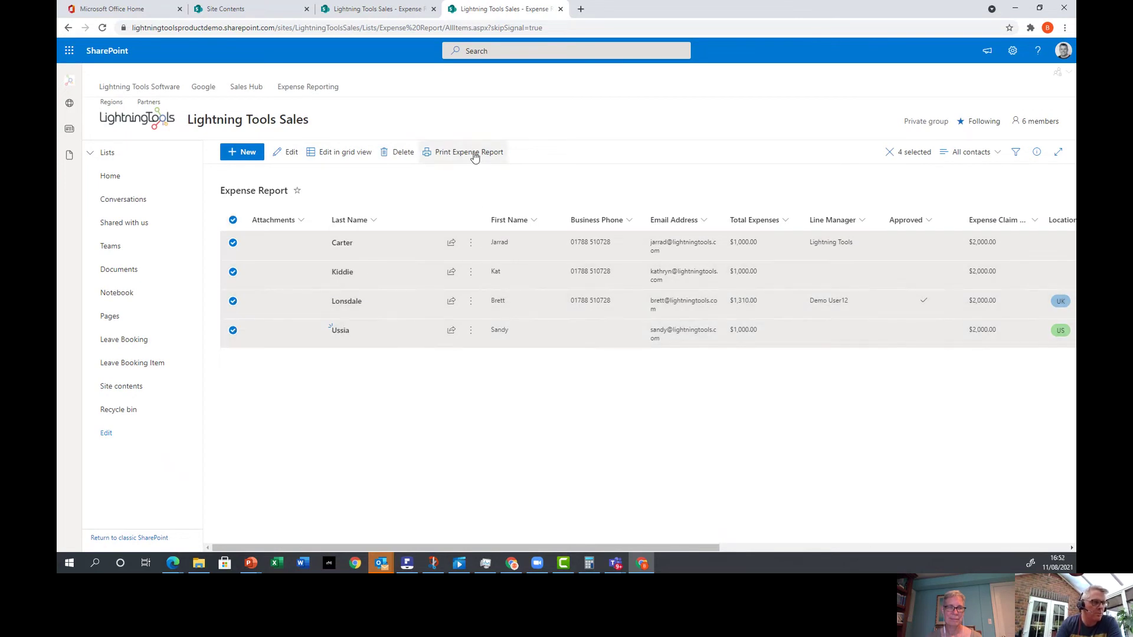
click(475, 155)
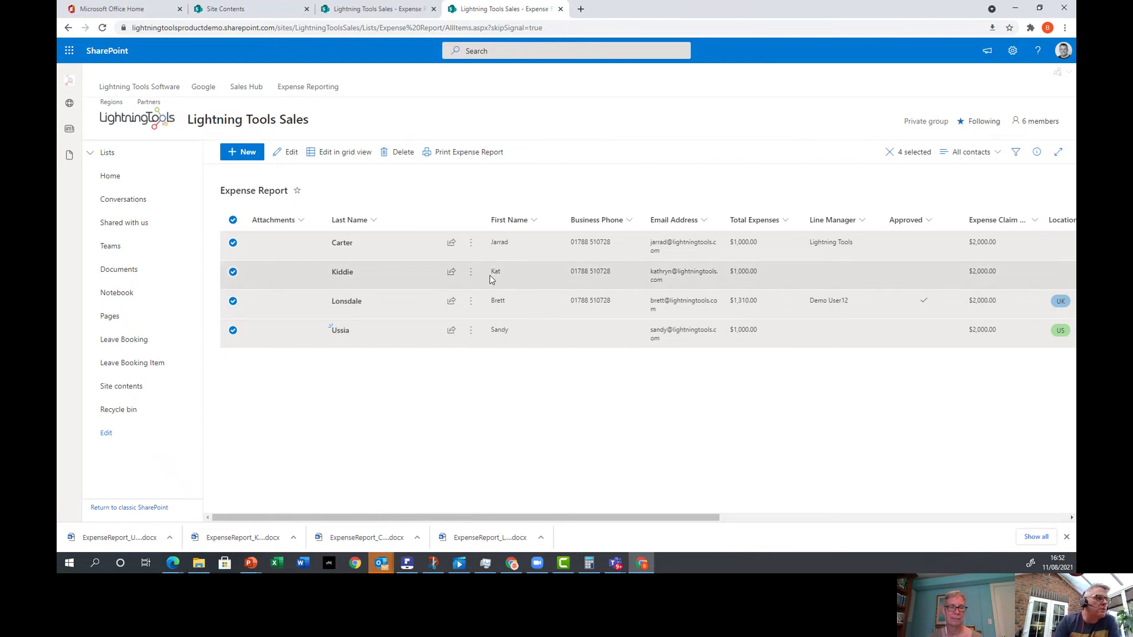
Open the downloaded 1,310 expense report in Word, close it, and return to the Chrome list.
click(492, 538)
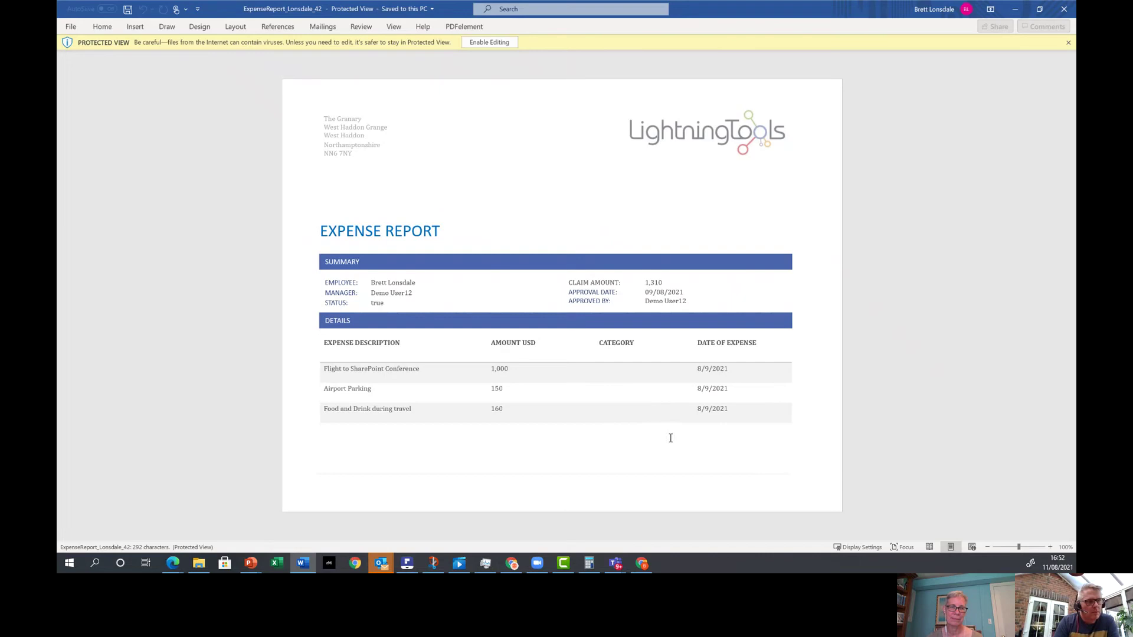
click(1064, 8)
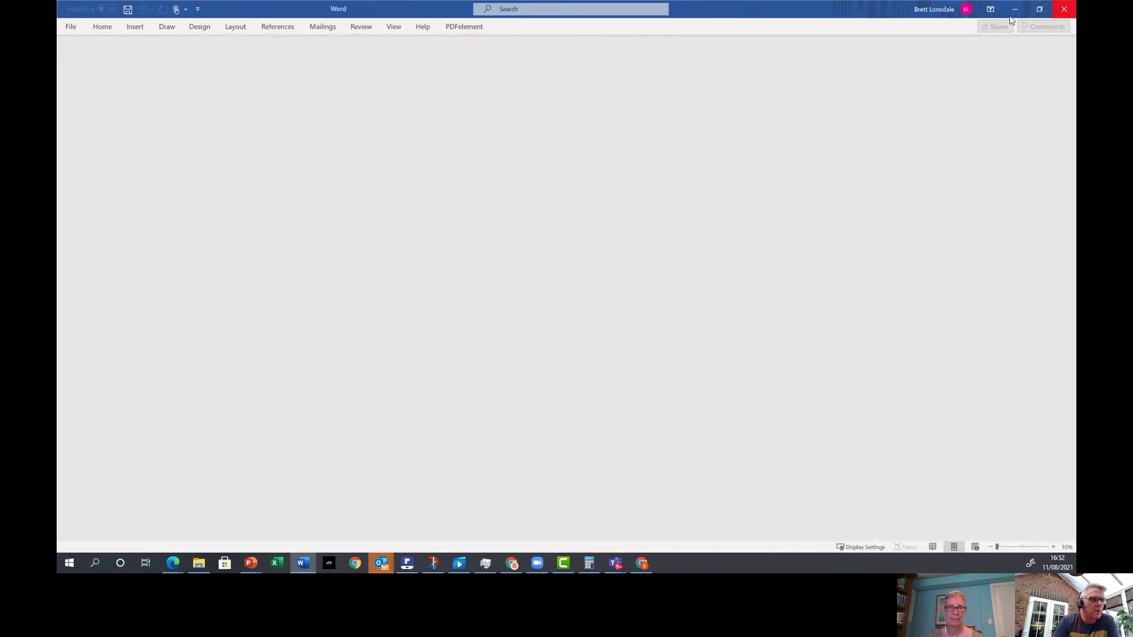
click(642, 564)
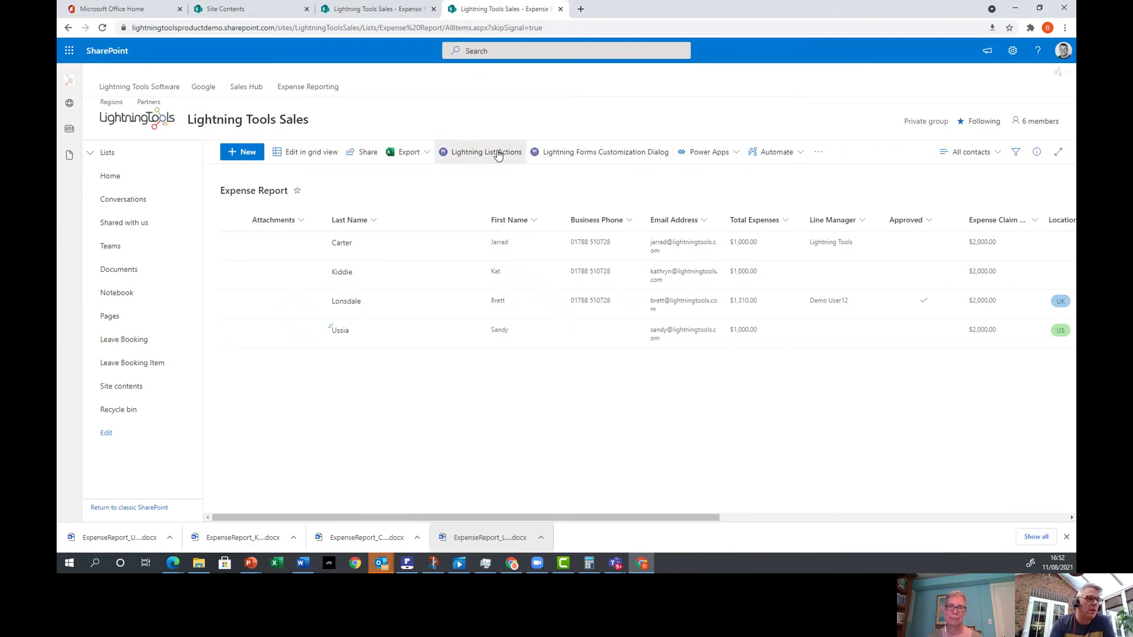
Add a new Lightning list action named Print Report.
click(497, 153)
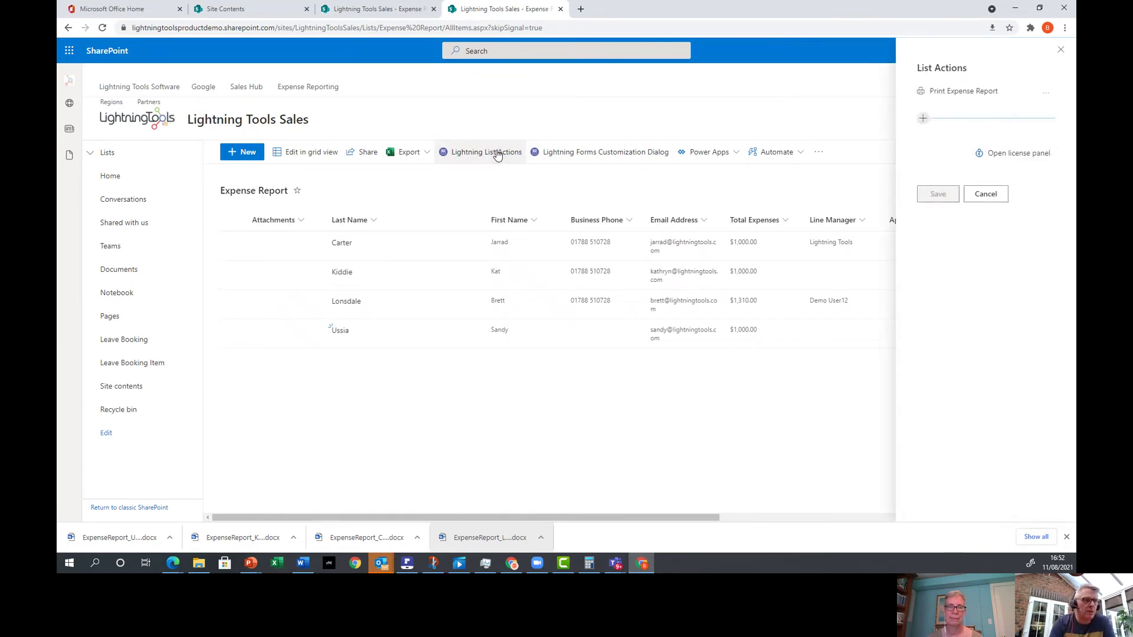
click(924, 120)
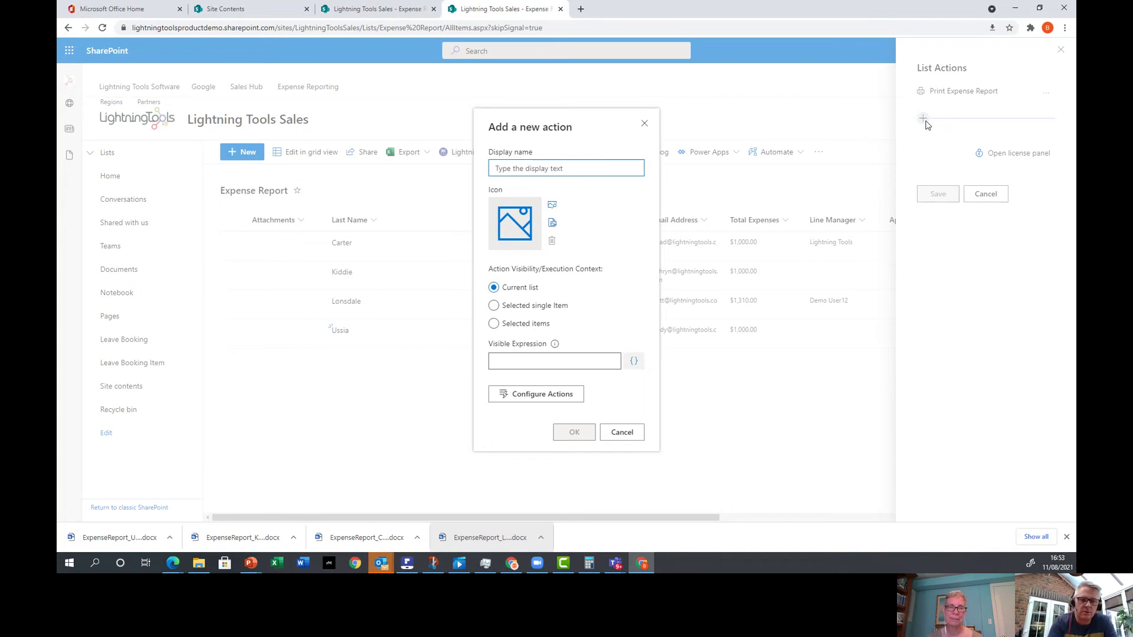
text(Print Report)
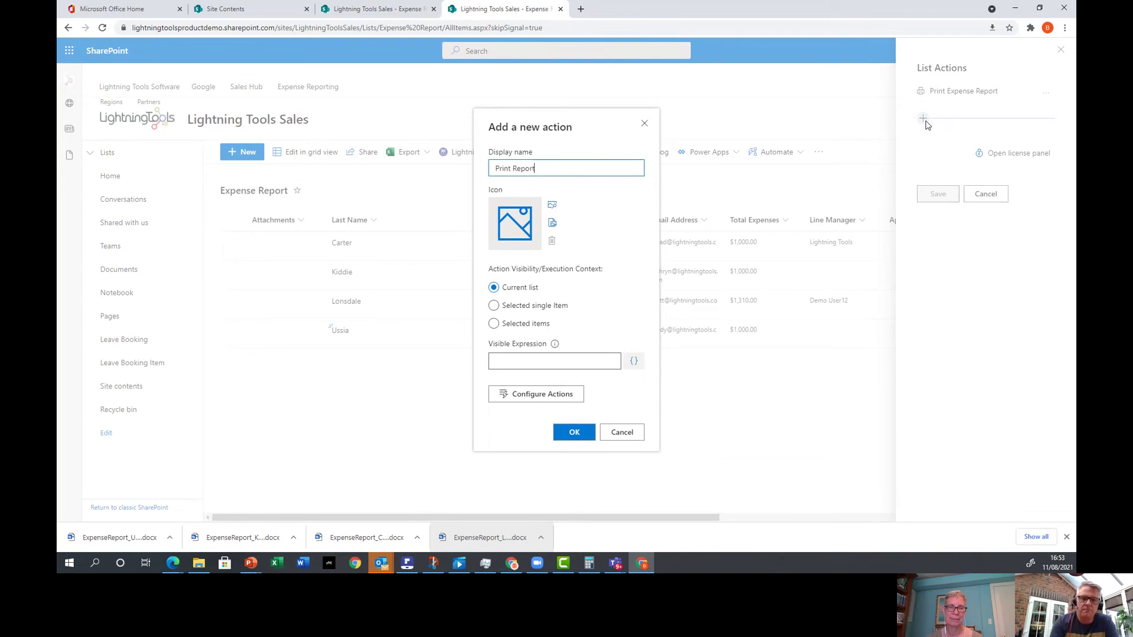
Give Print Report the automate icon, run it on selected items, and open its on-click actions.
click(554, 212)
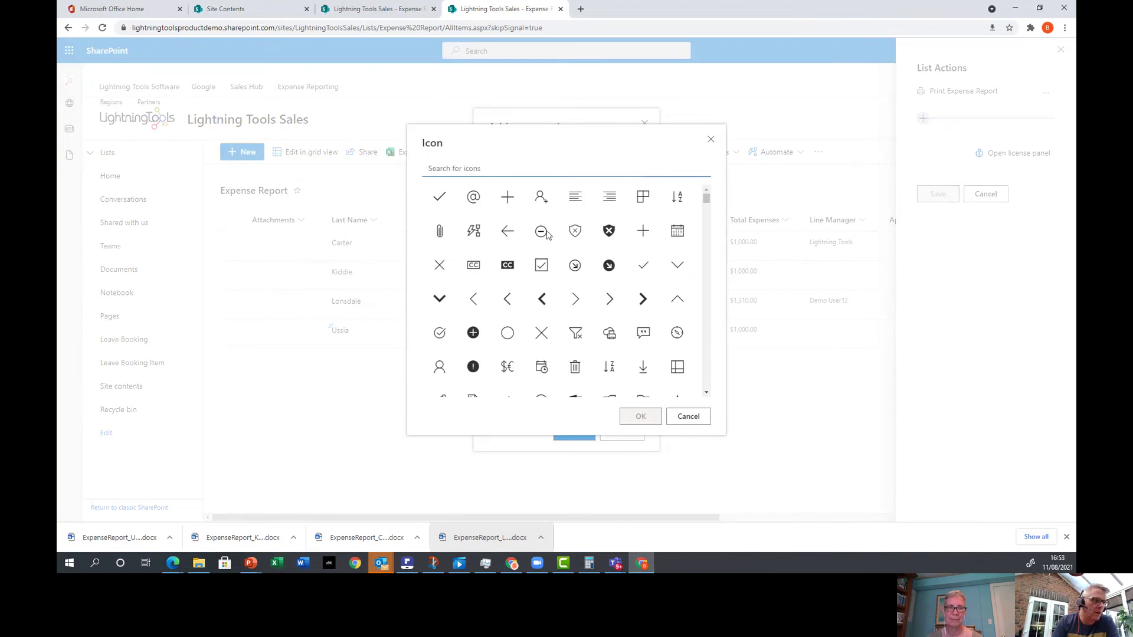
click(543, 232)
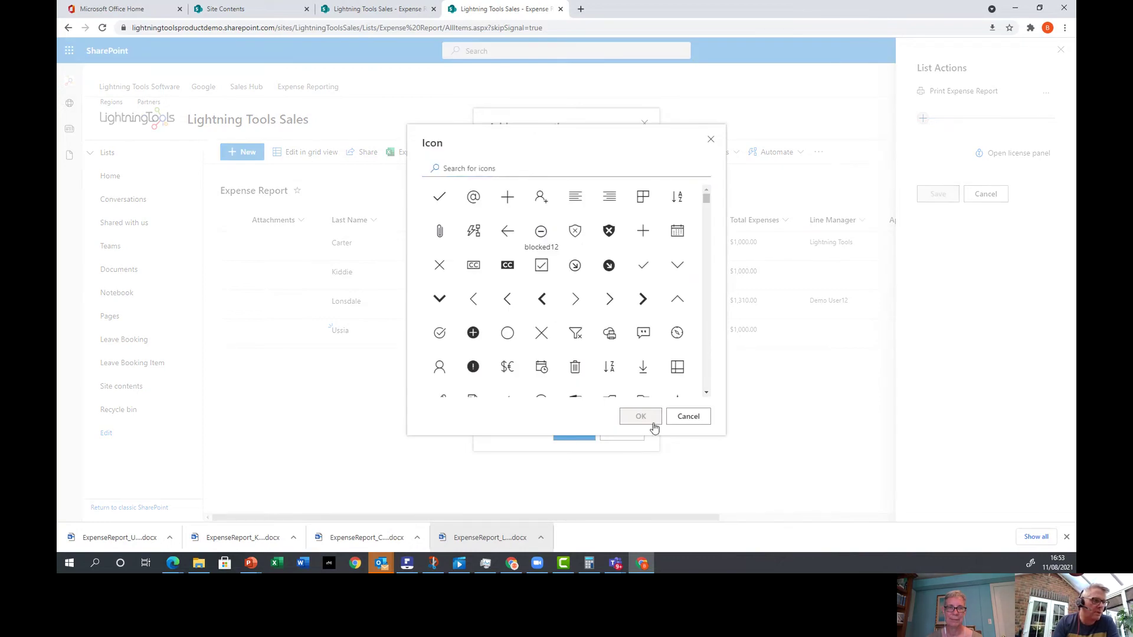
click(476, 235)
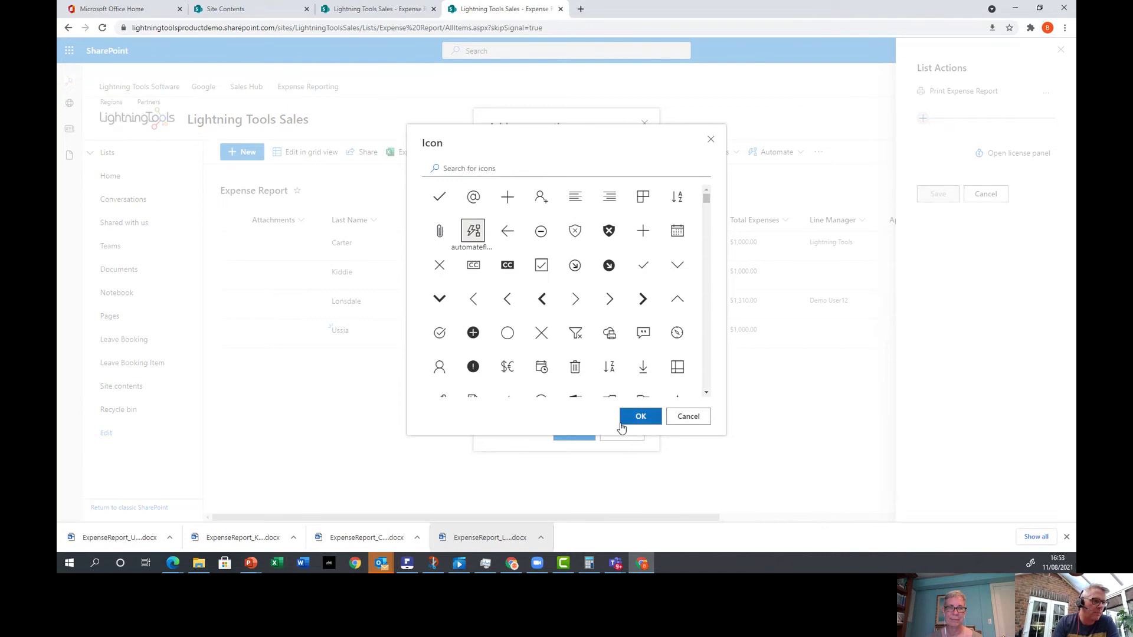
click(640, 417)
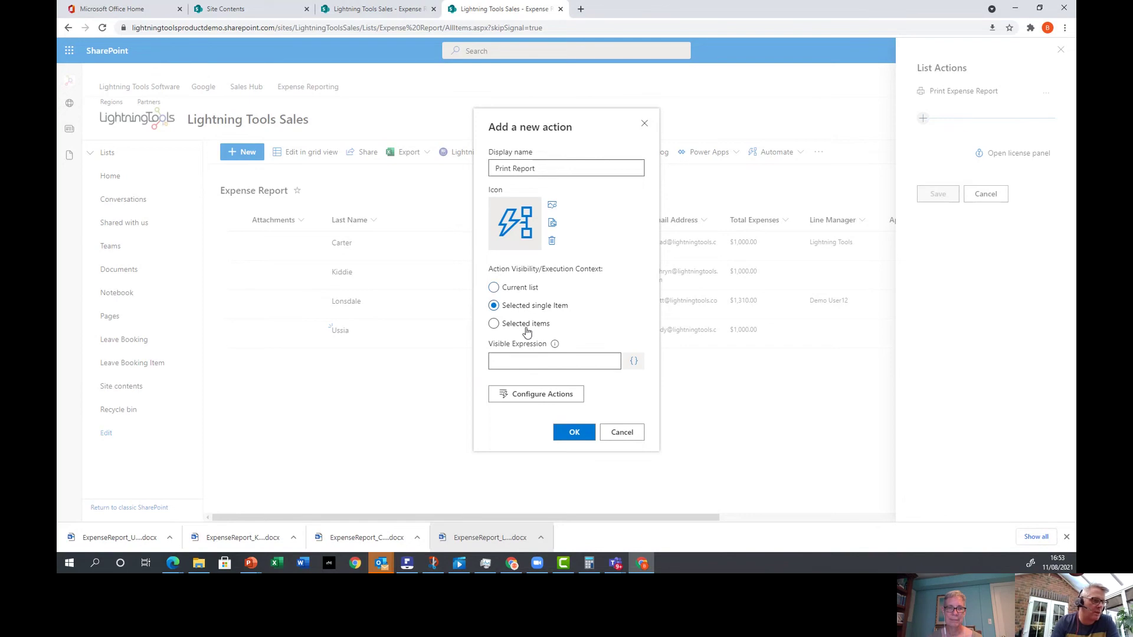
click(521, 324)
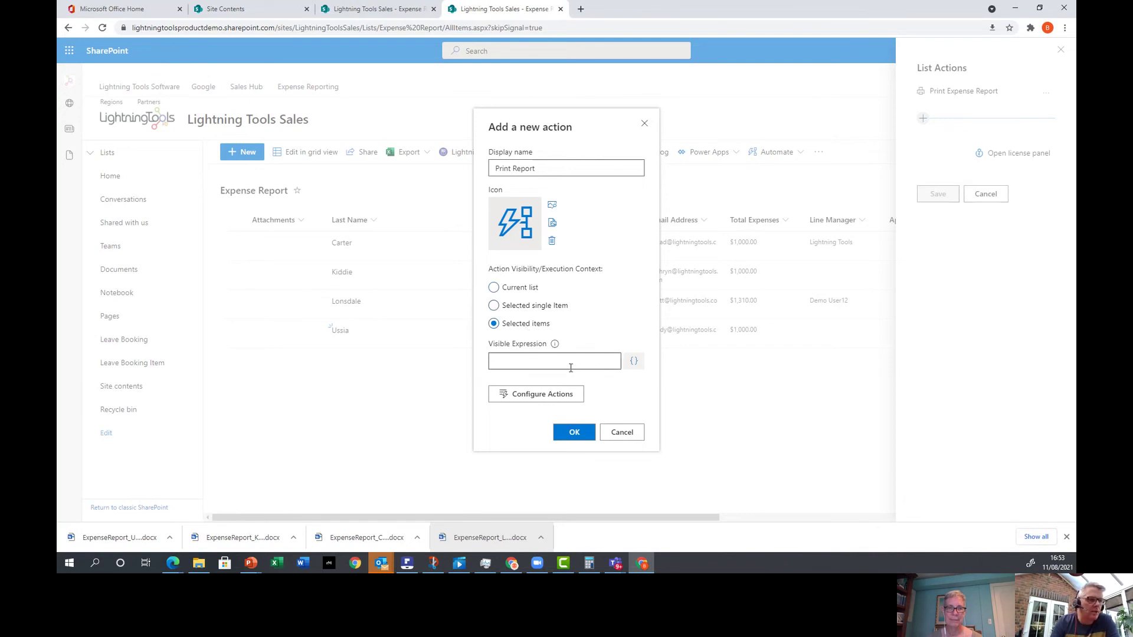
click(561, 400)
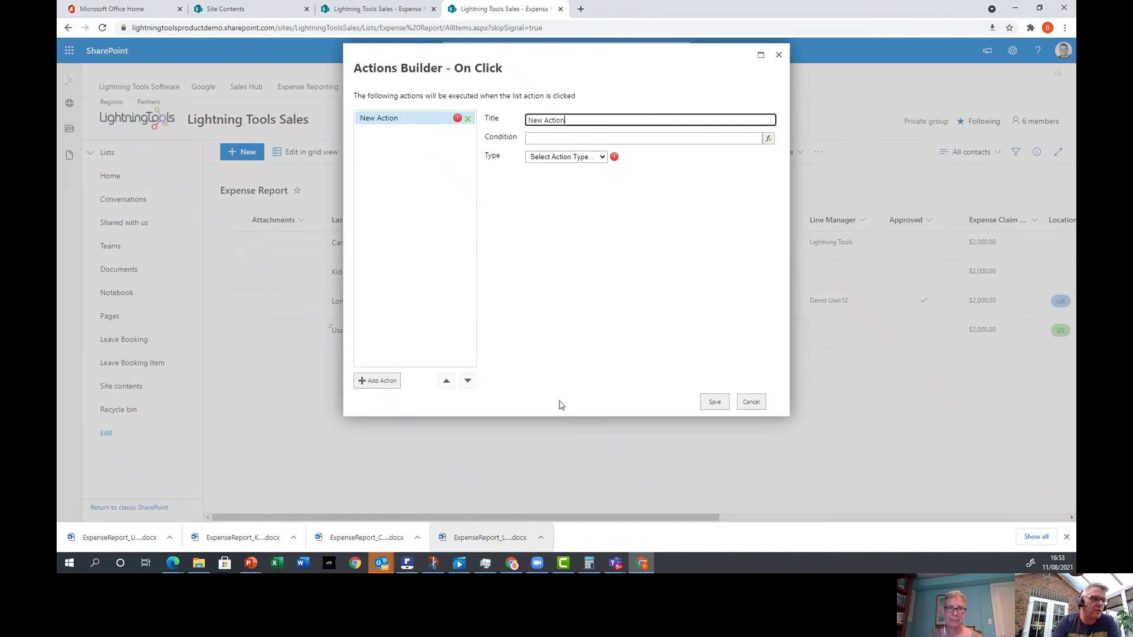
Set the action type to Generate Document, then cancel the Actions Builder and discard the new action.
click(587, 159)
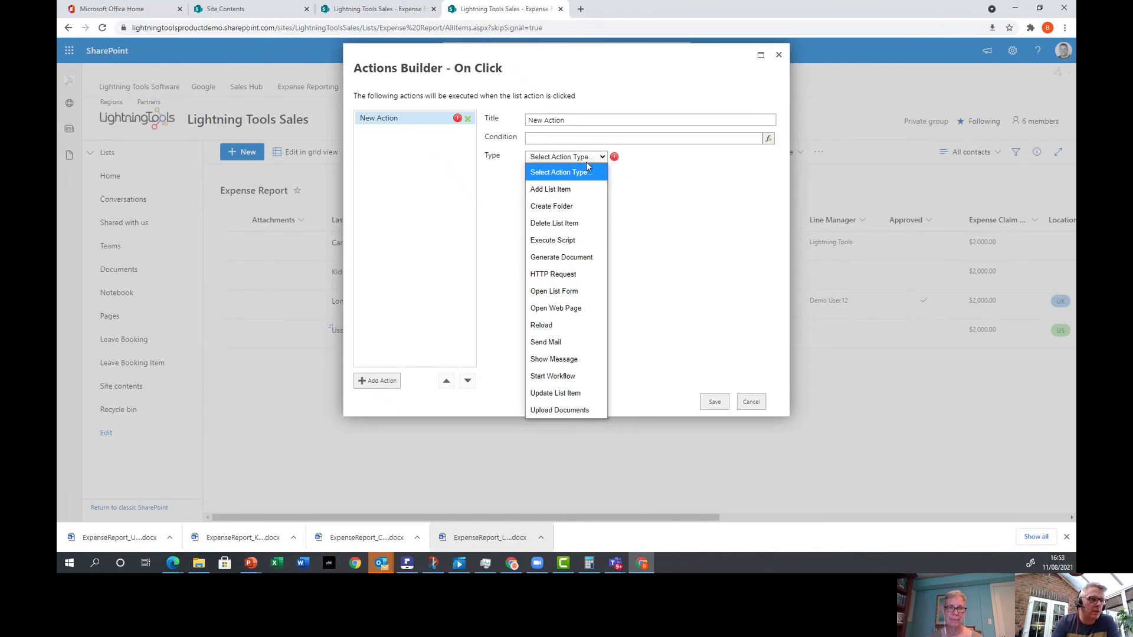
click(565, 260)
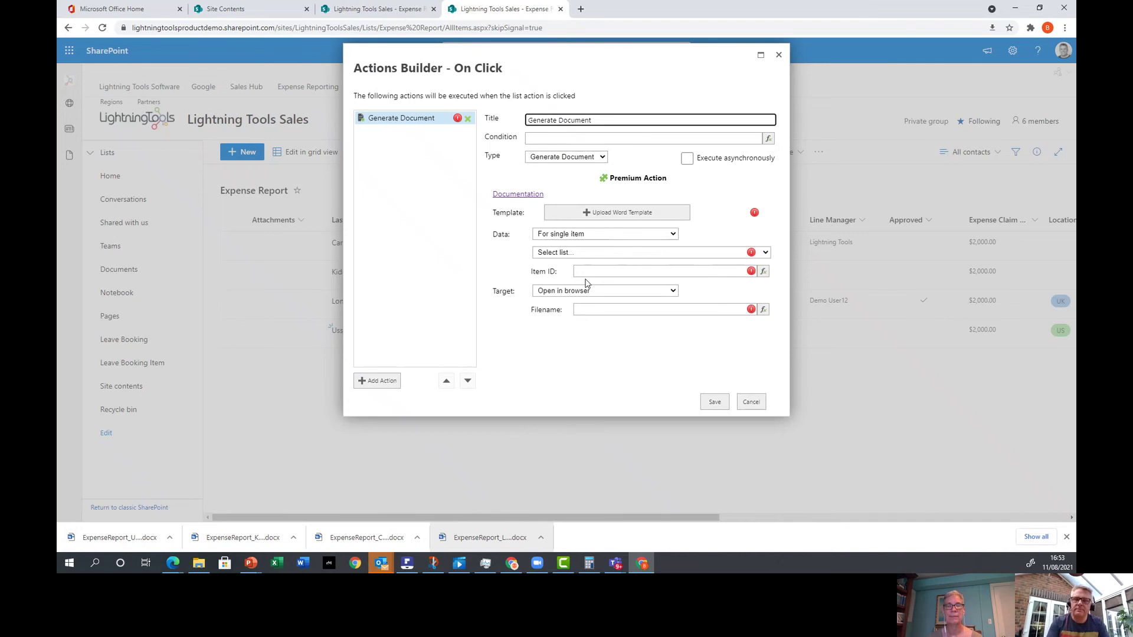
click(750, 401)
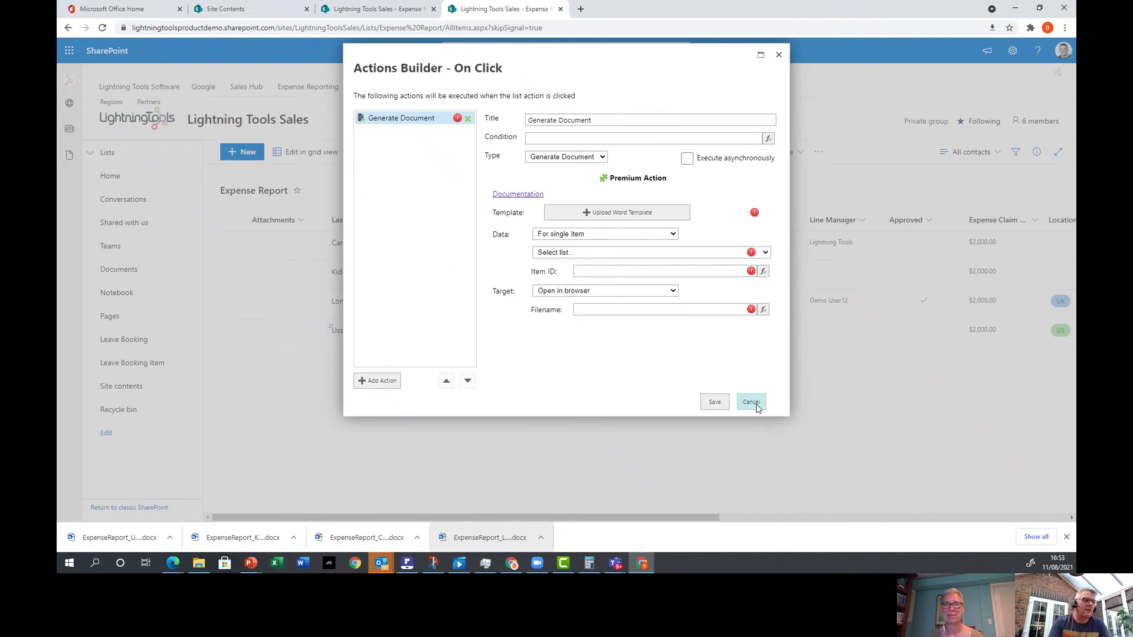
click(633, 436)
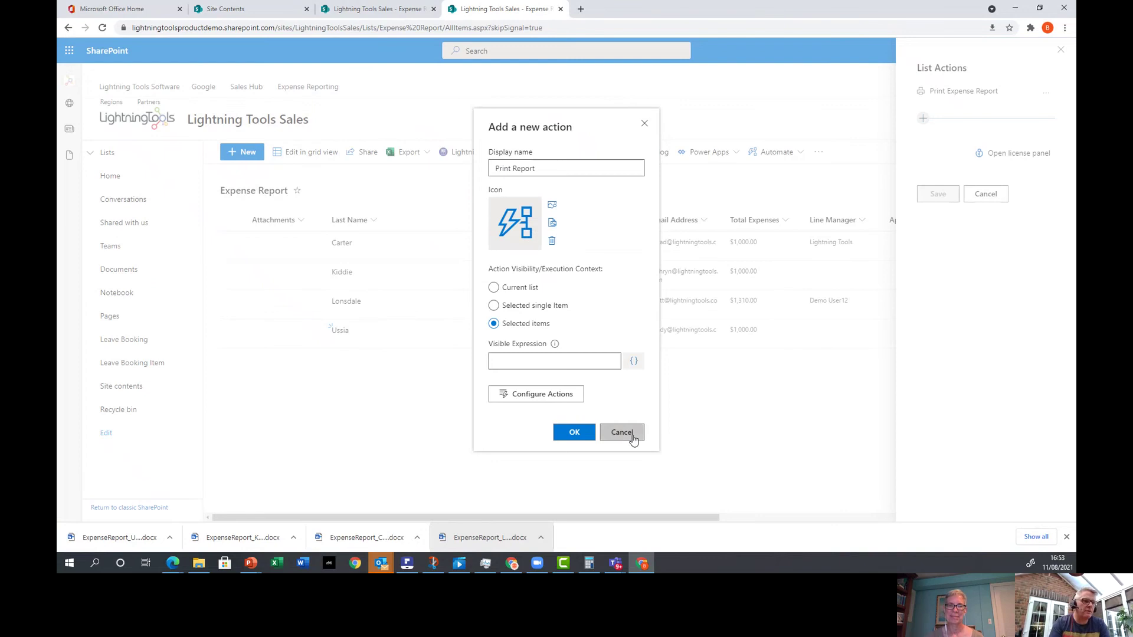